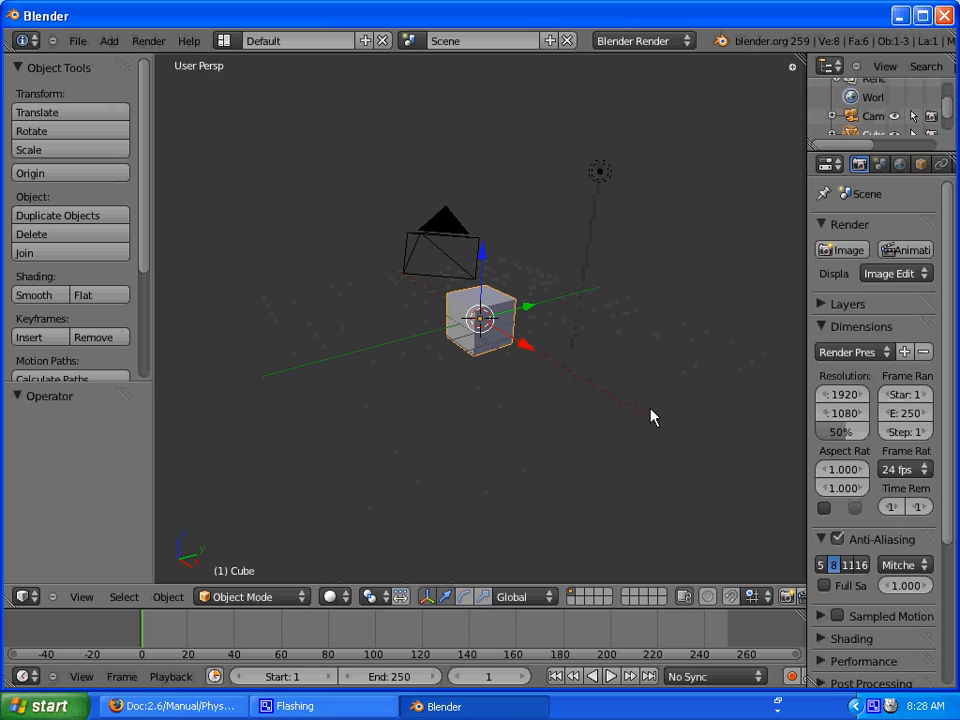
Step: Delete the default cube and add a UV sphere in its place at the scene's centre
middle_drag(686, 429, 657, 451)
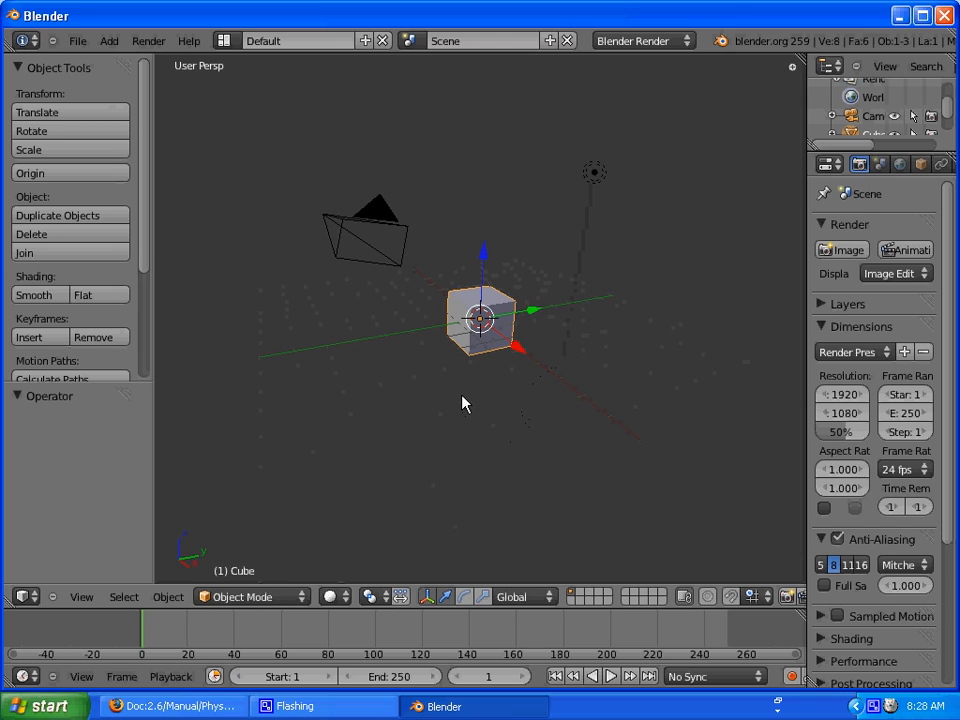
key(x)
click(470, 328)
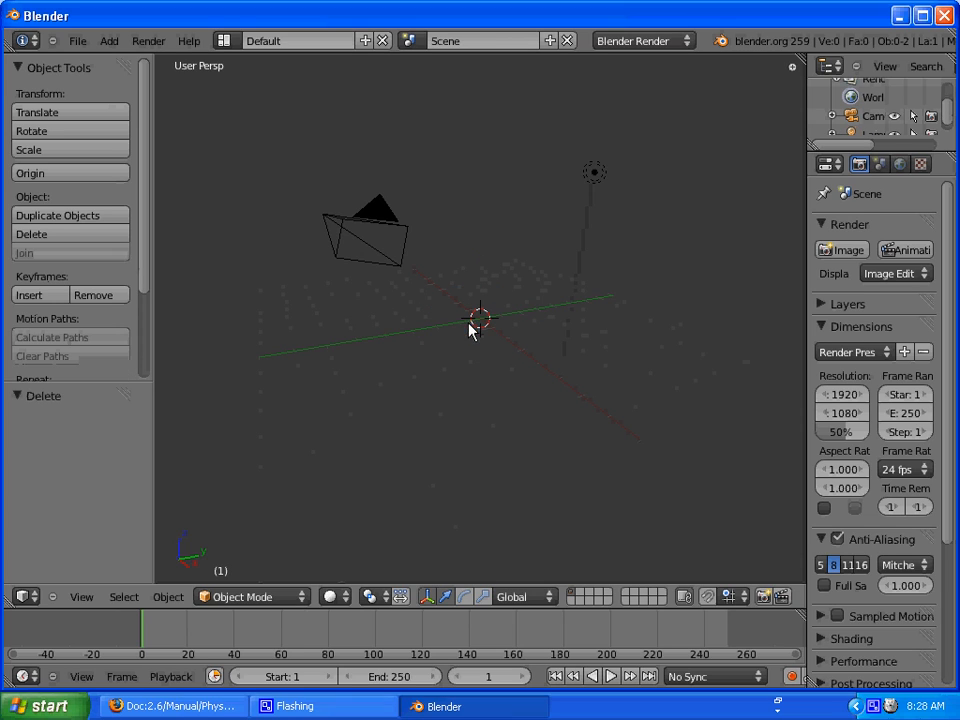
click(107, 42)
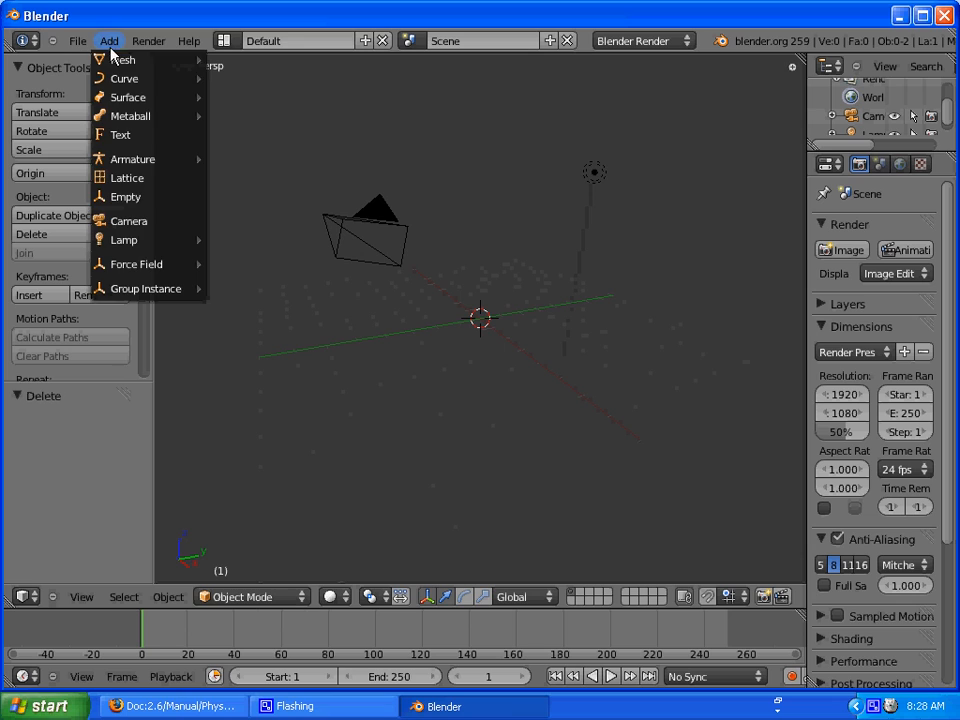
mouse_move(113, 62)
click(240, 117)
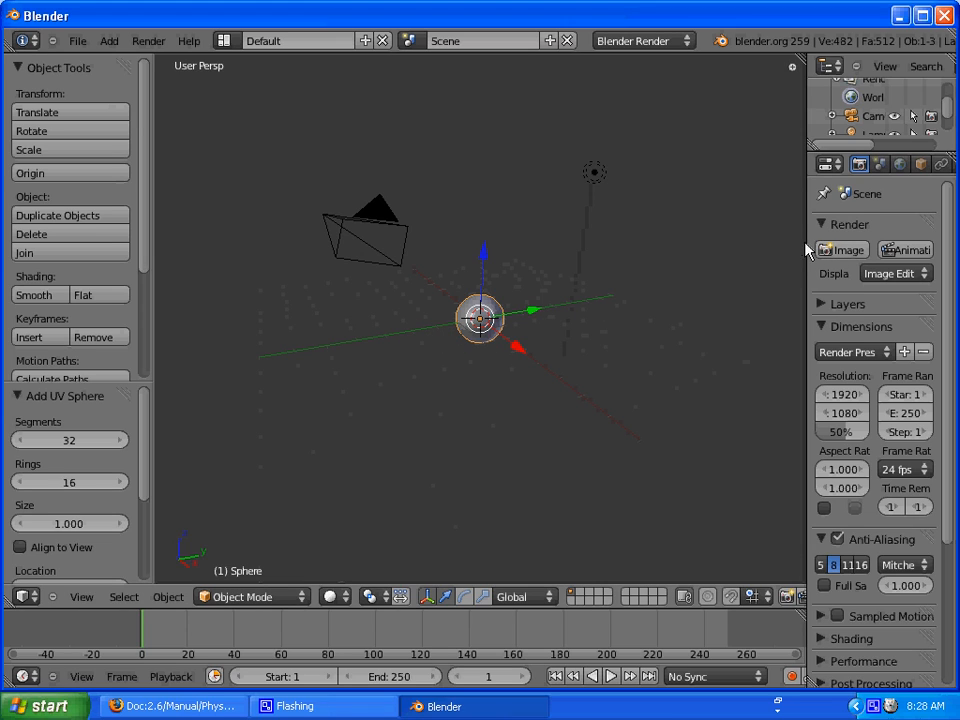
Step: Add a particle system to the sphere and set its emission amount to 15000
drag(808, 243, 666, 242)
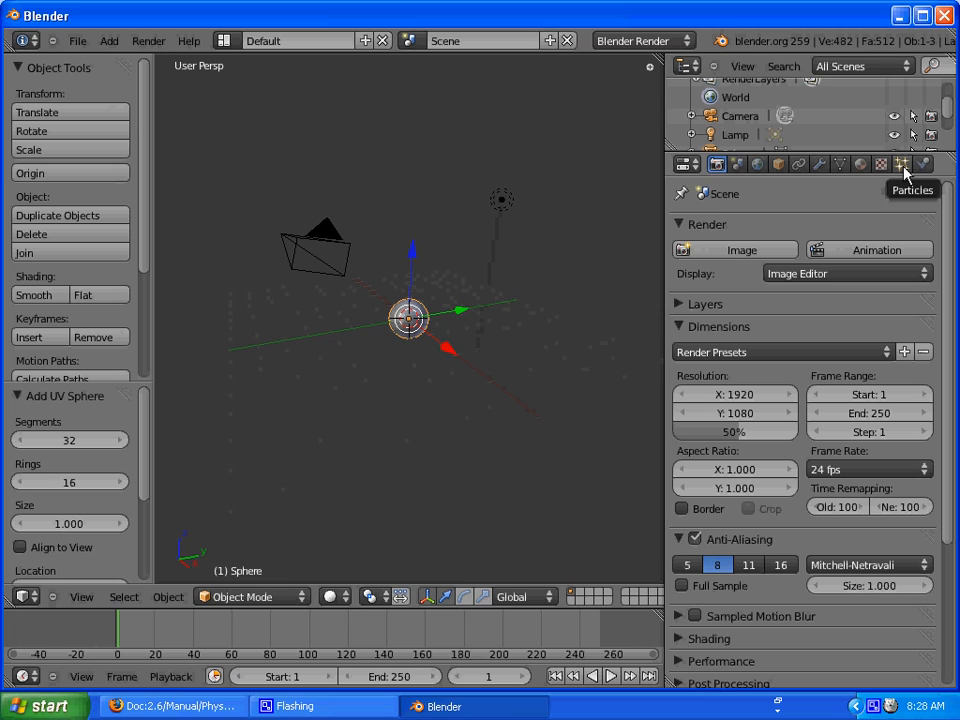
click(903, 165)
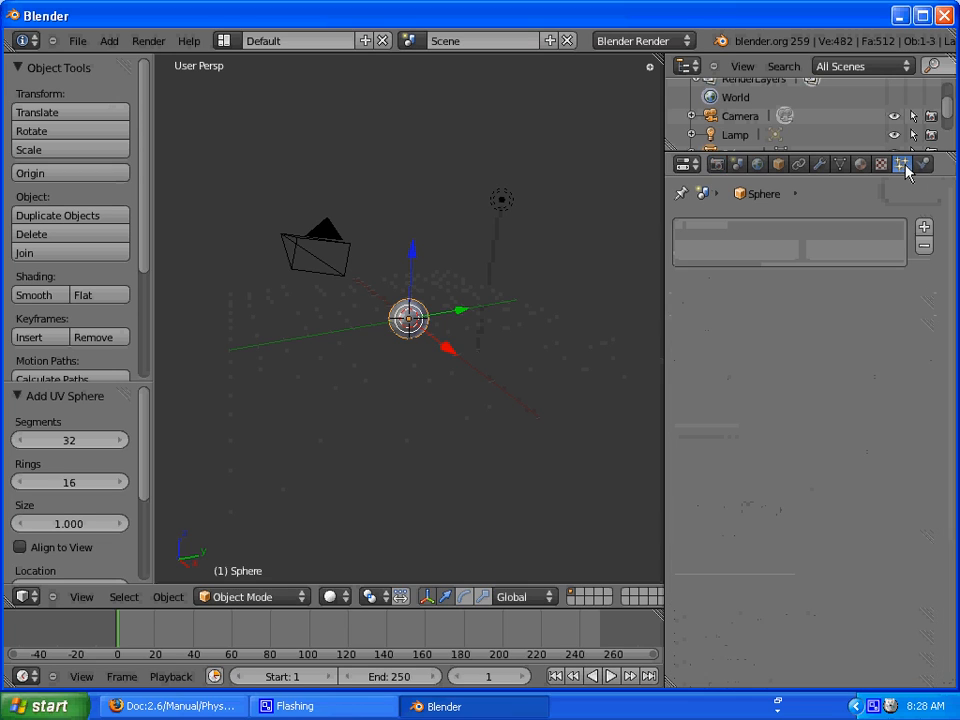
click(925, 228)
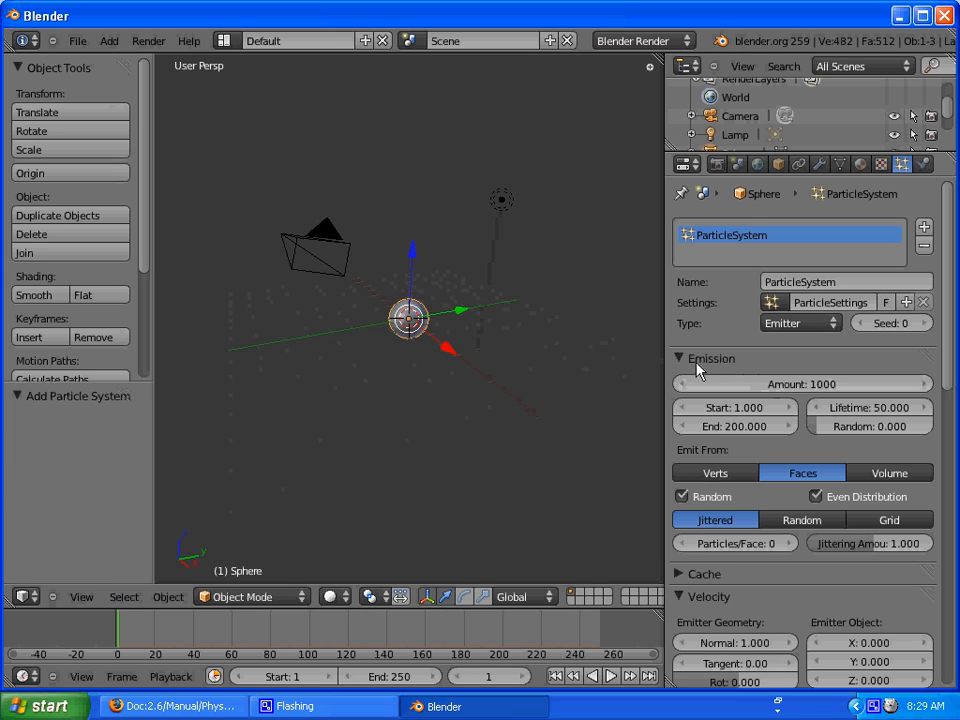
click(797, 383)
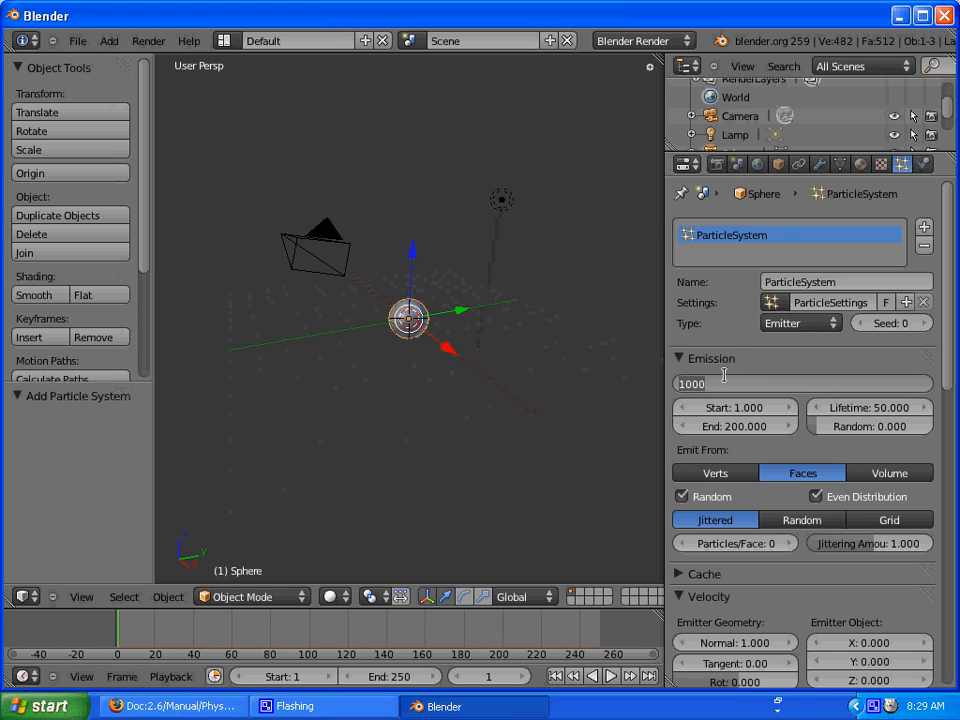
text(1500)
key(Return)
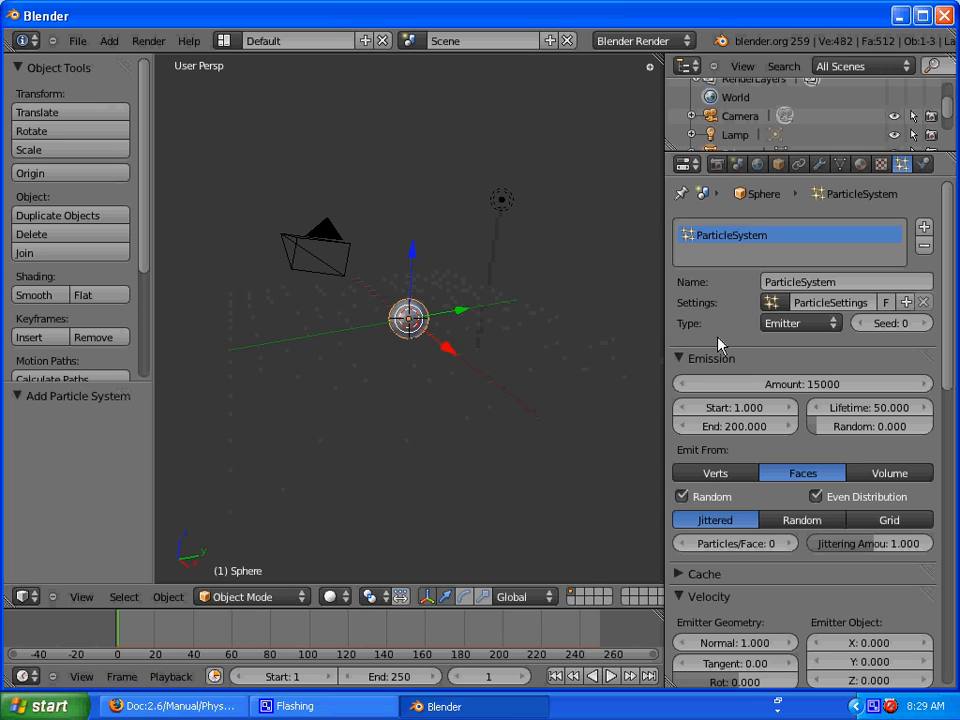
Step: Set the particles' lifetime to 5 with a lifetime randomness of 0.4, and collapse the emission settings
click(887, 413)
text(5)
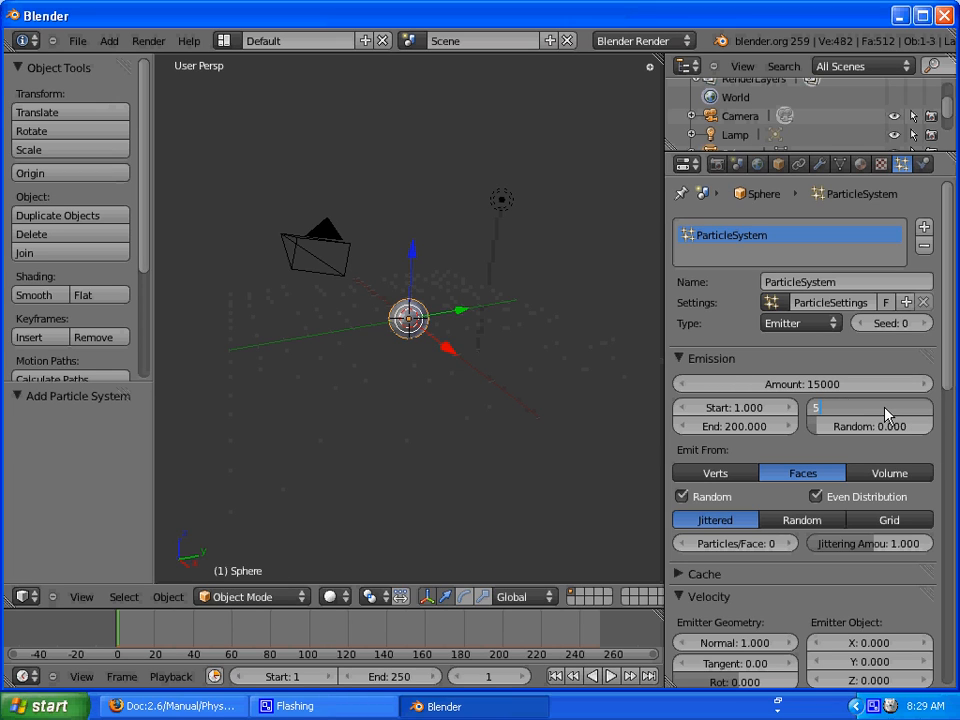
key(Return)
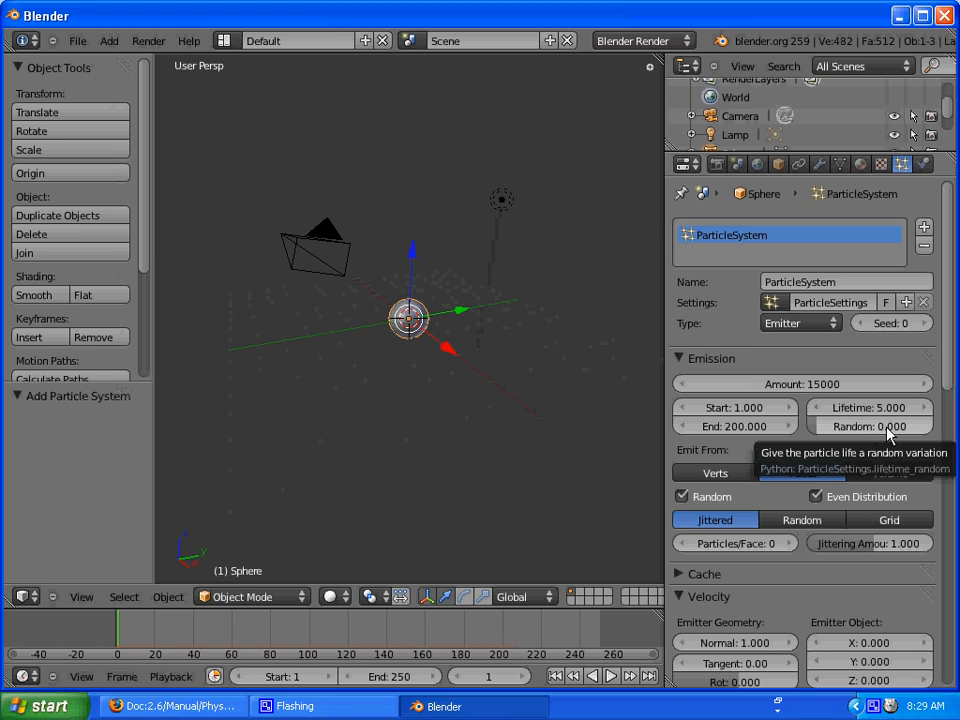
click(886, 433)
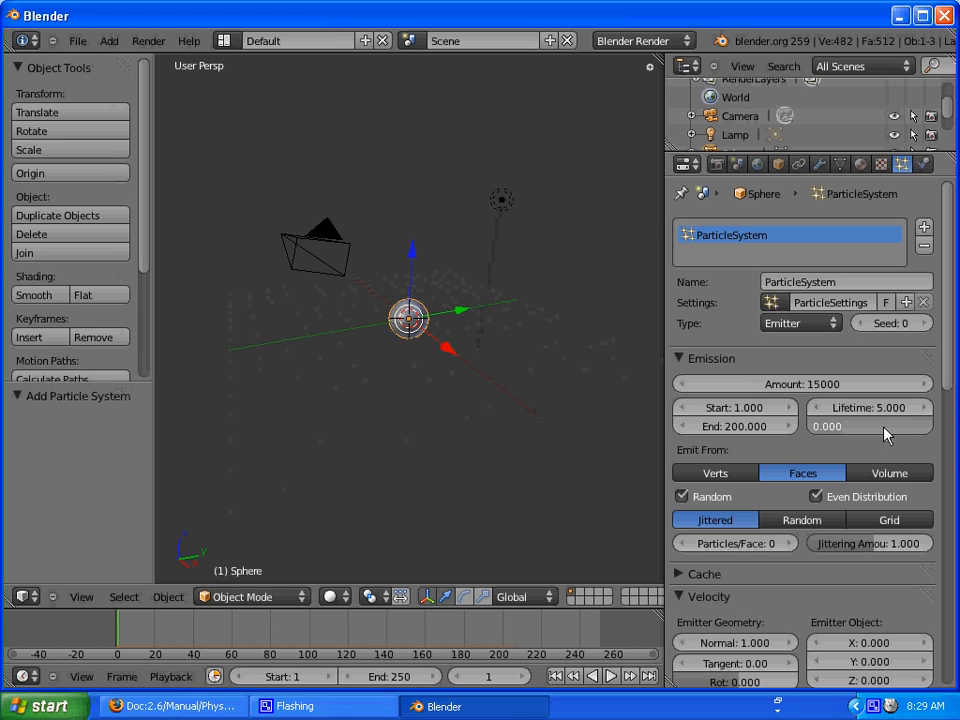
key(BackSpace)
text(0.4)
key(Return)
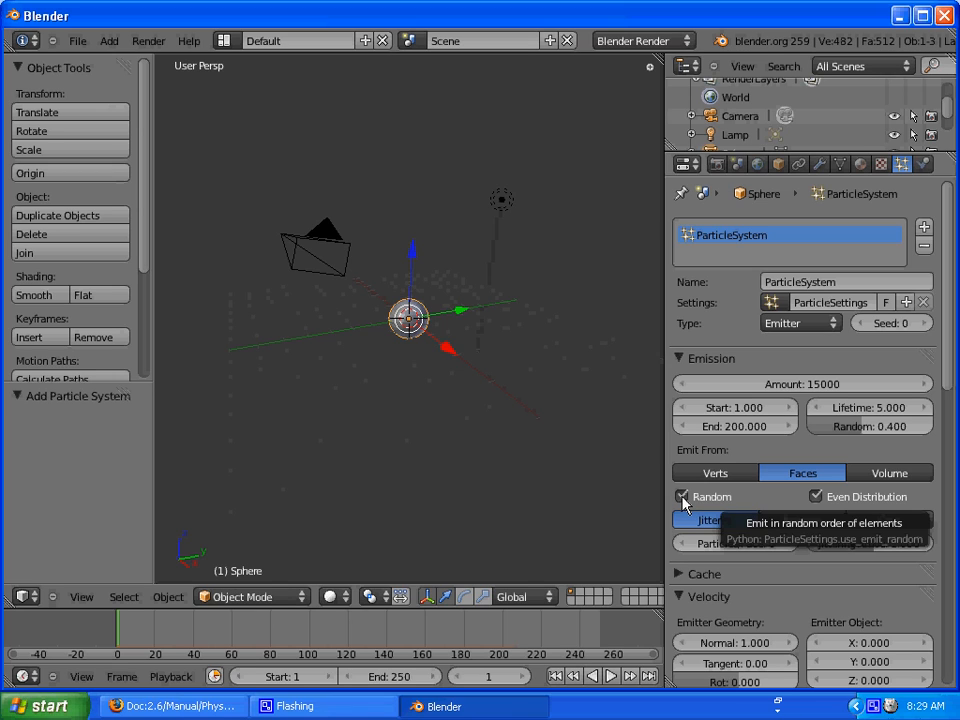
click(684, 360)
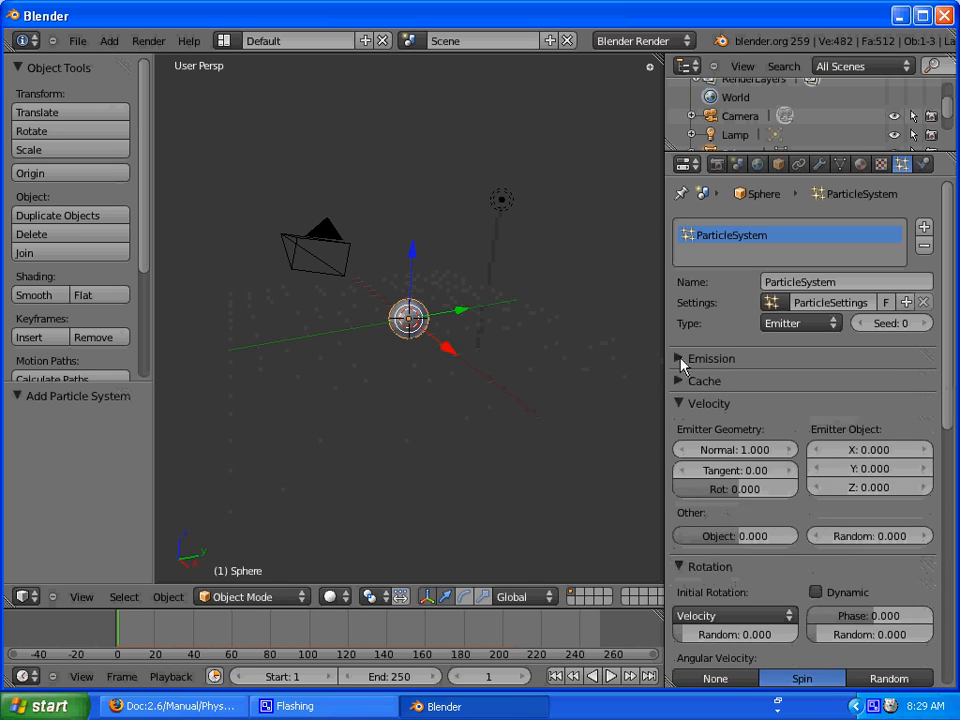
Step: Set the particles' normal velocity to 0.2 and random velocity to 0.77, and collapse the velocity settings
scroll(950, 330, down, 4)
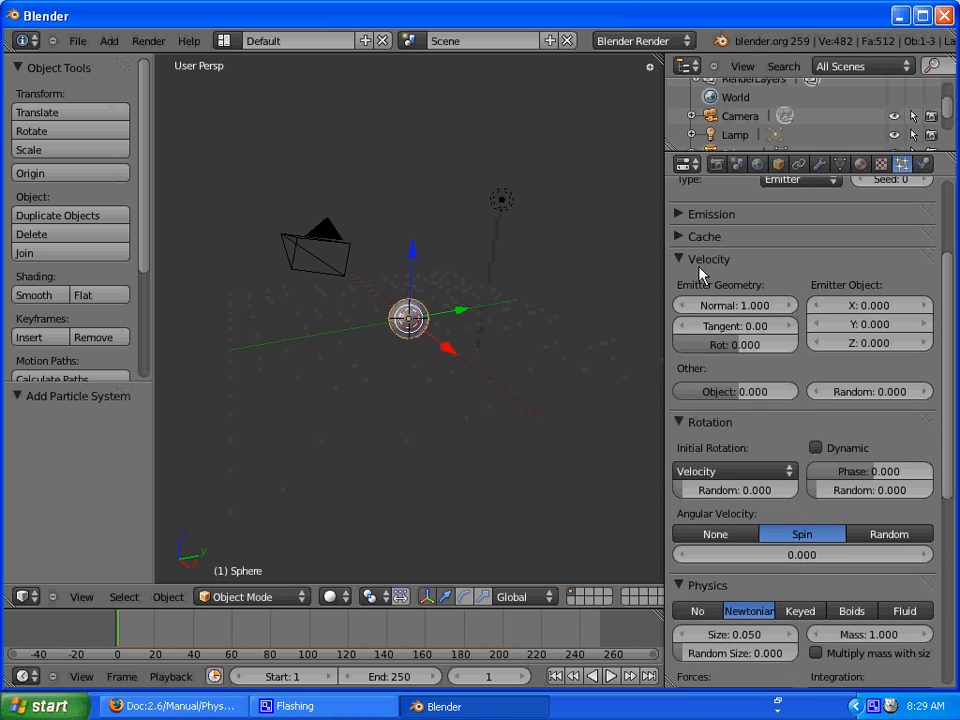
click(748, 306)
key(BackSpace)
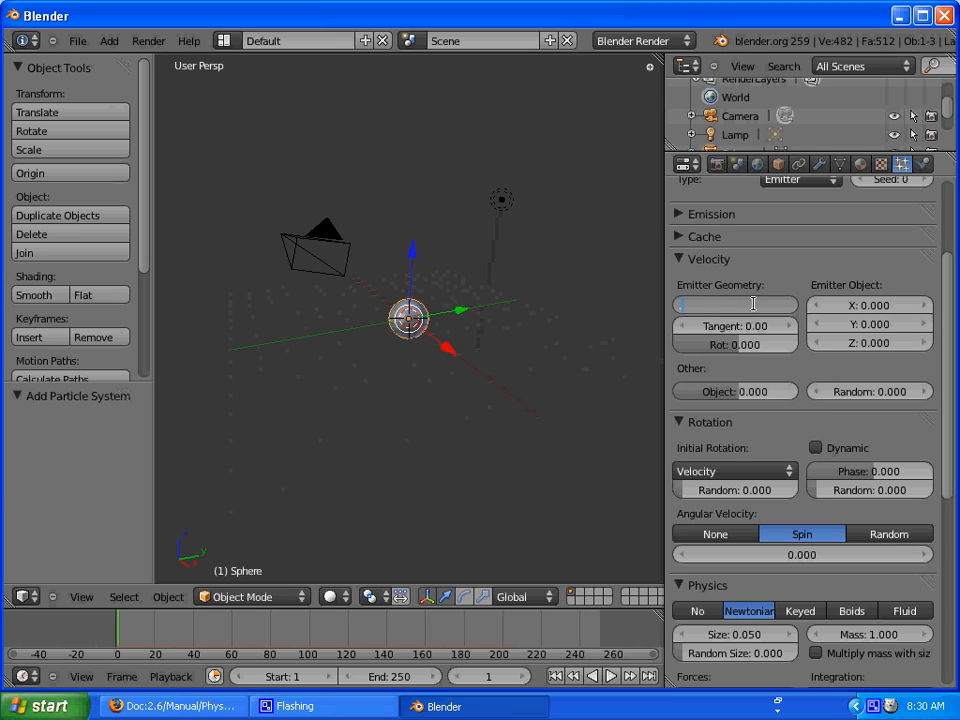
text(2)
key(Return)
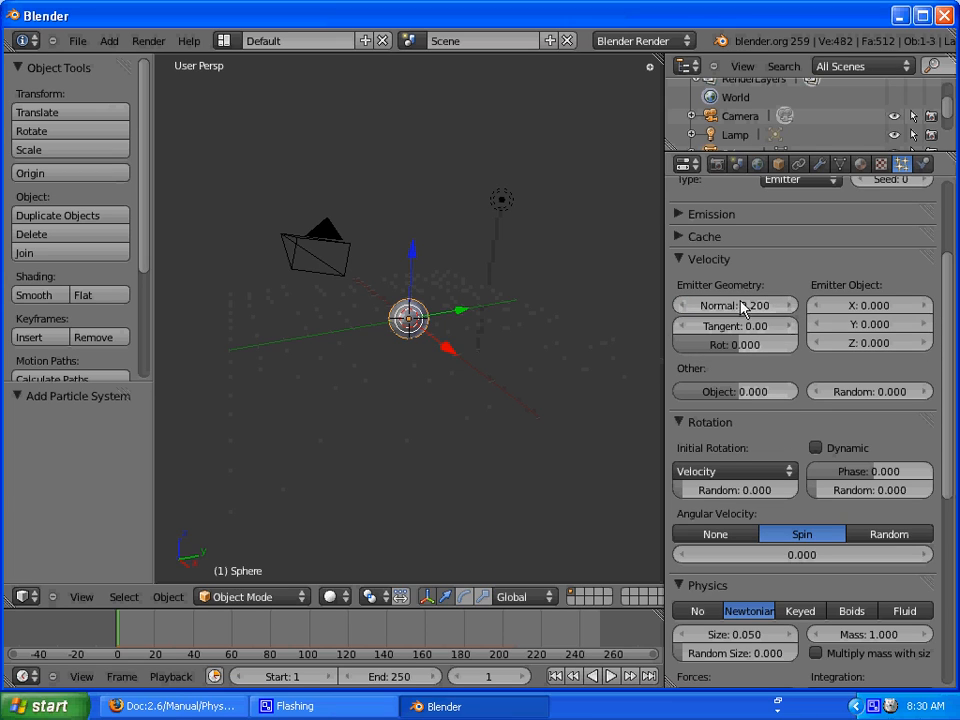
click(893, 395)
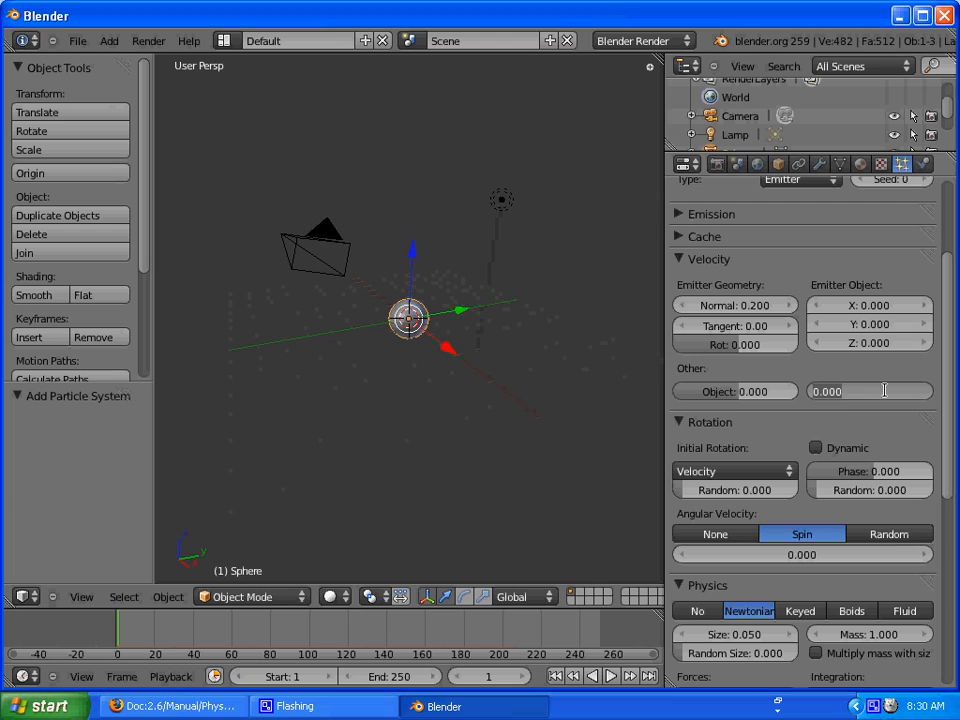
key(BackSpace)
text(.770)
key(Return)
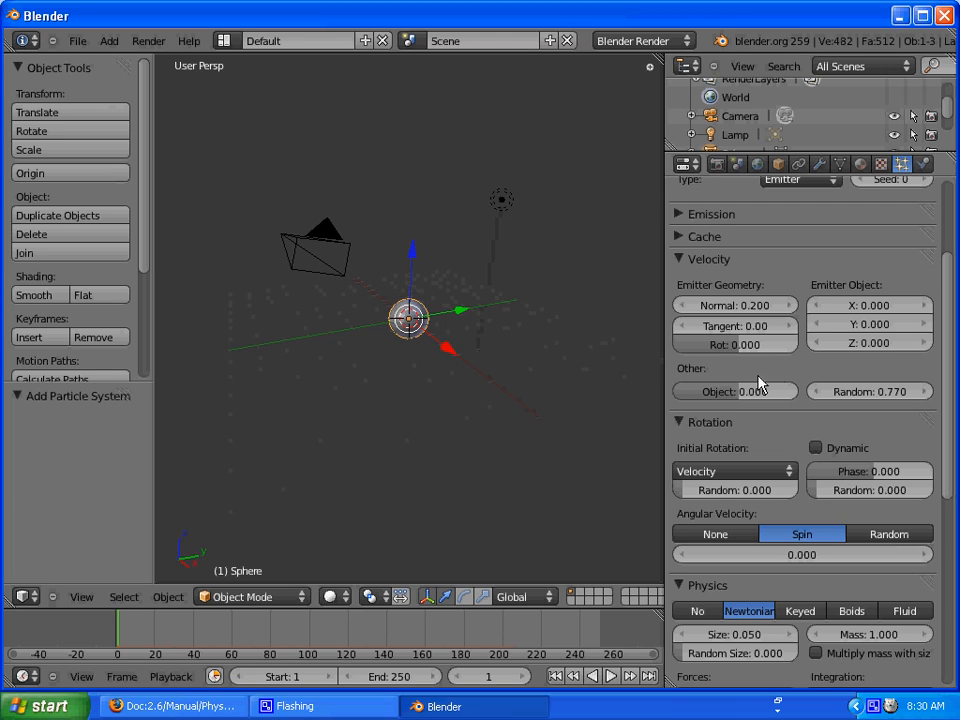
click(680, 260)
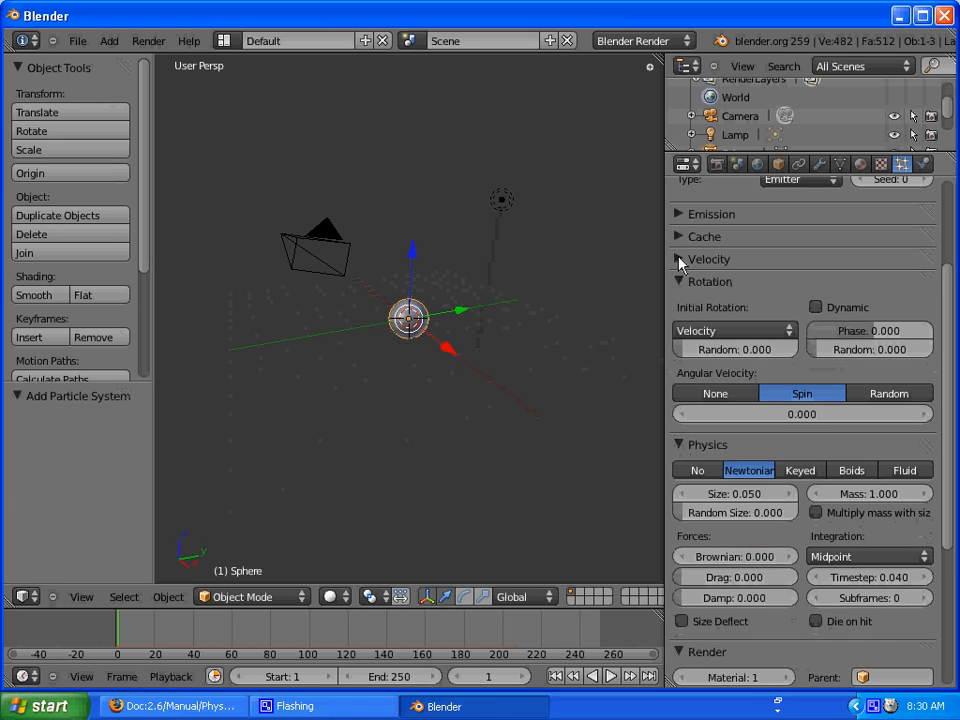
Step: Collapse the rotation, physics and render settings, and set the particles' gravity field weight to 0
click(680, 282)
click(679, 305)
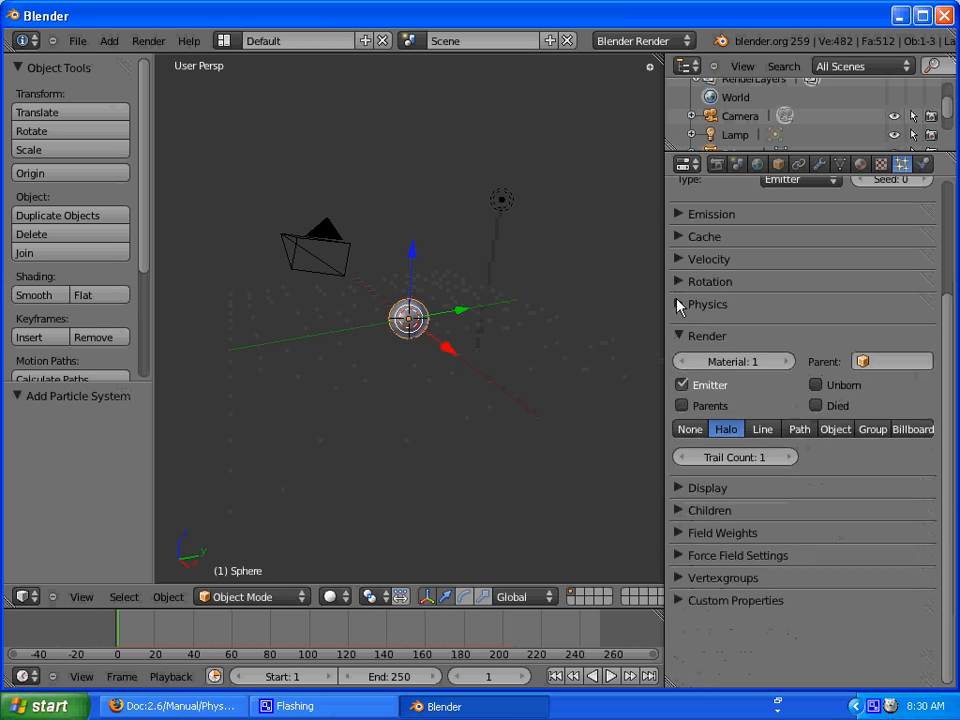
click(680, 326)
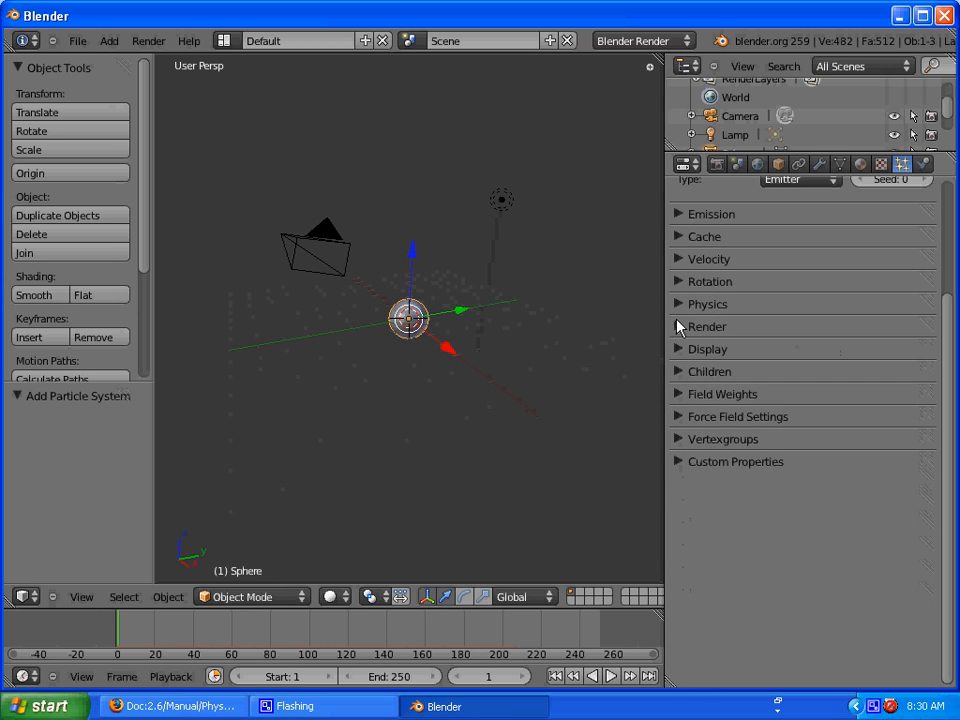
click(680, 396)
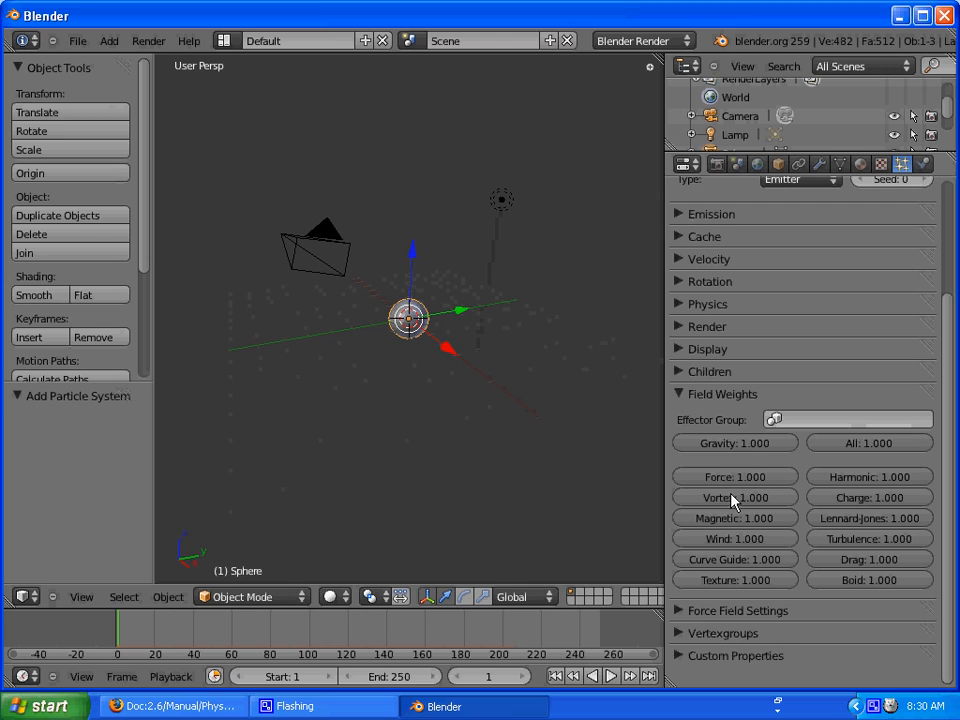
click(748, 450)
text(0)
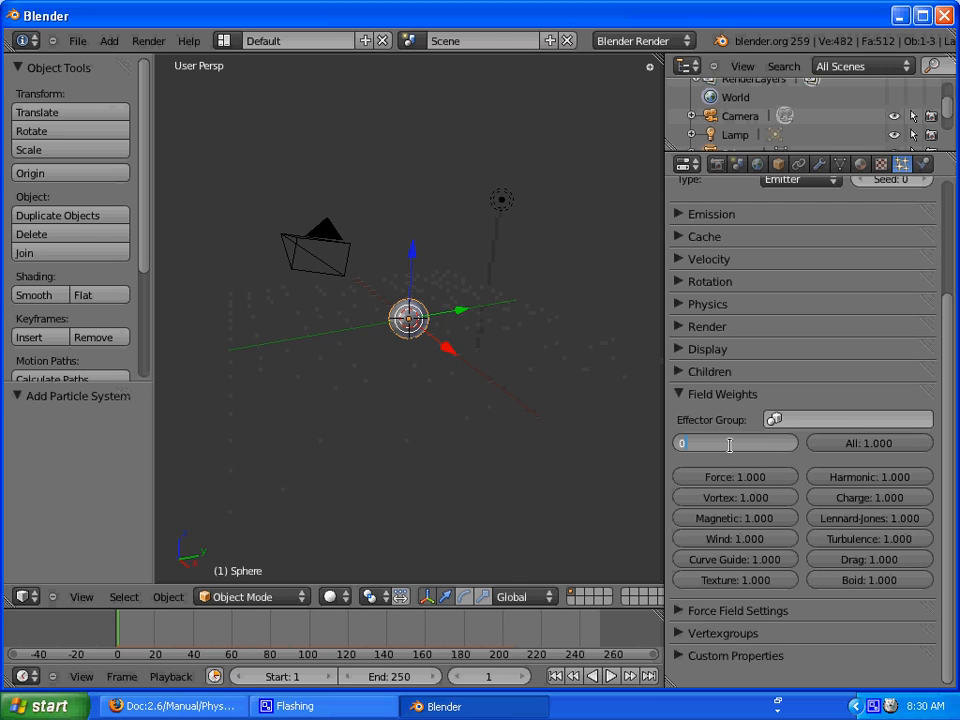
key(Return)
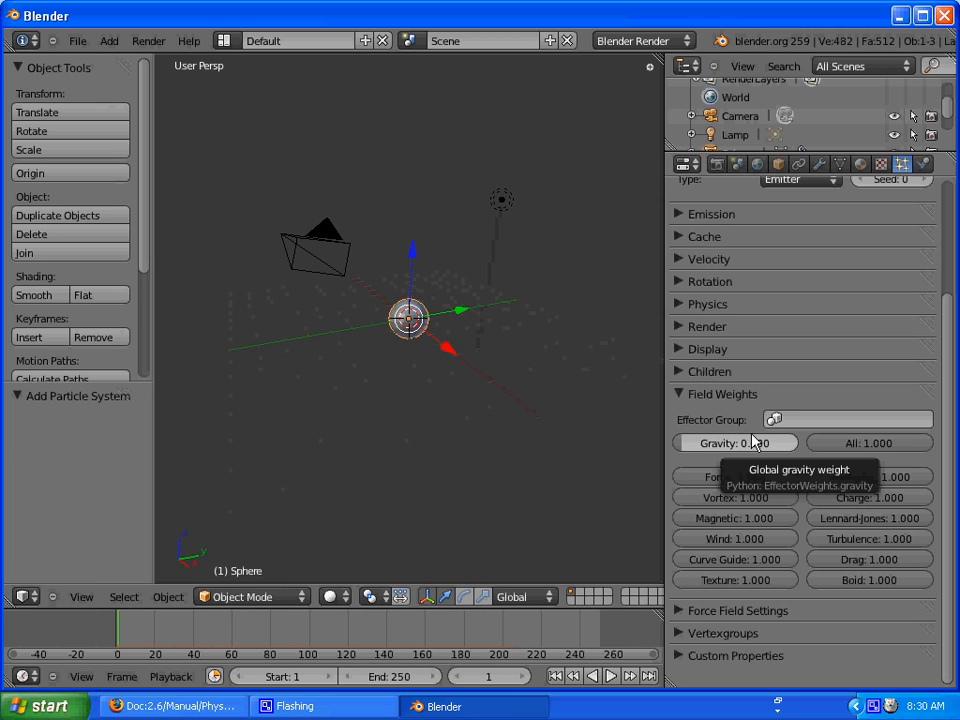
click(683, 395)
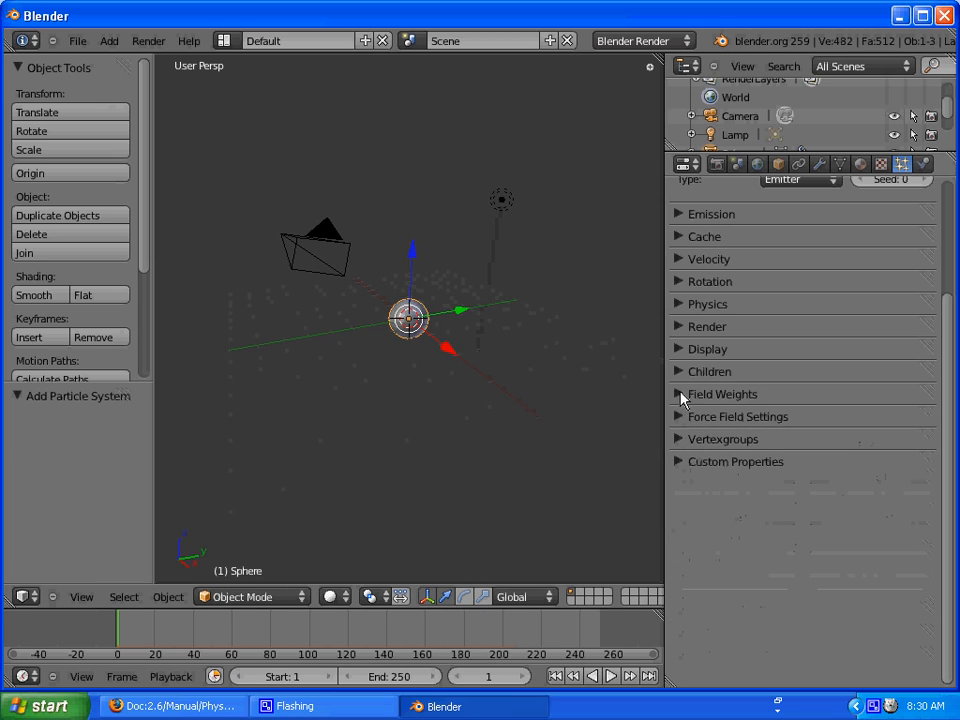
Step: Set the particle system's render type to None and collapse the render settings
click(681, 327)
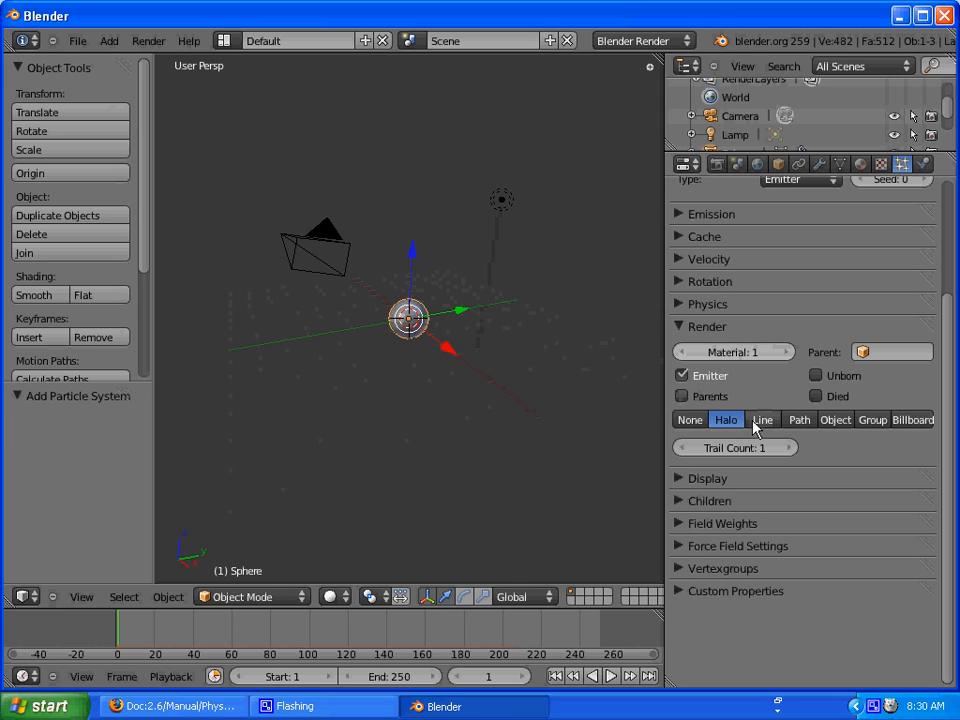
click(694, 421)
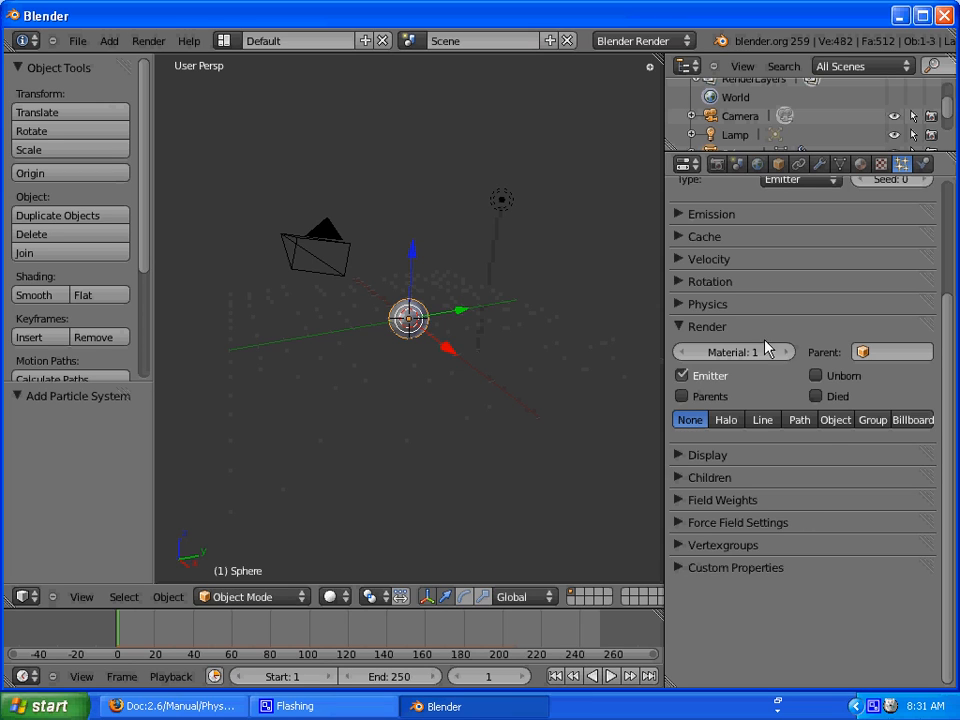
click(681, 326)
Step: Lower the particle cache step to 1 and bake the particle simulation
click(675, 237)
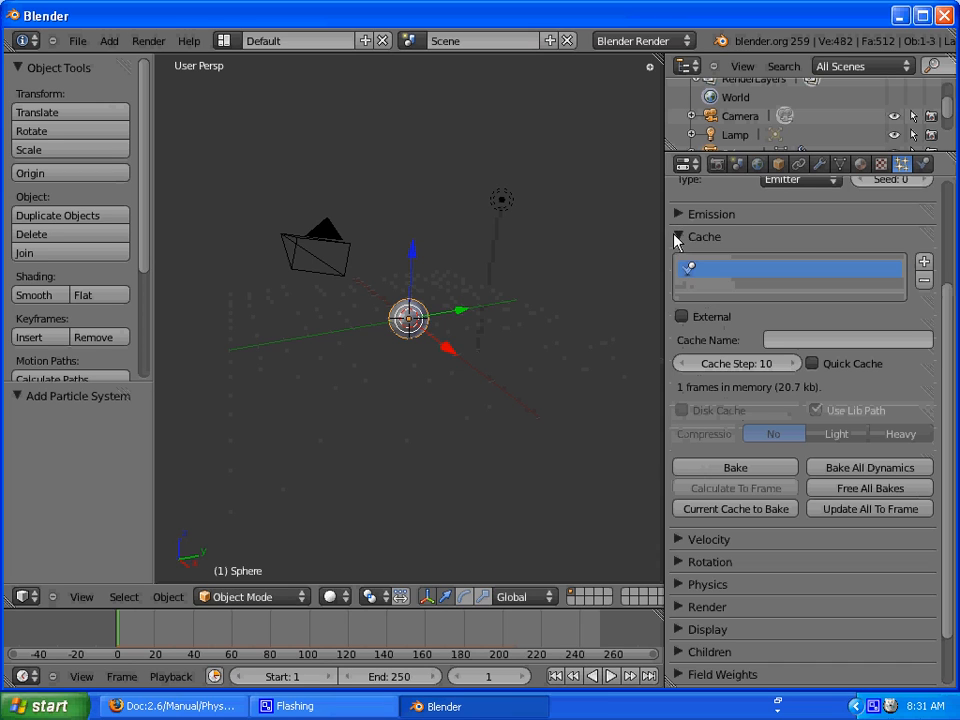
click(689, 366)
click(689, 366)
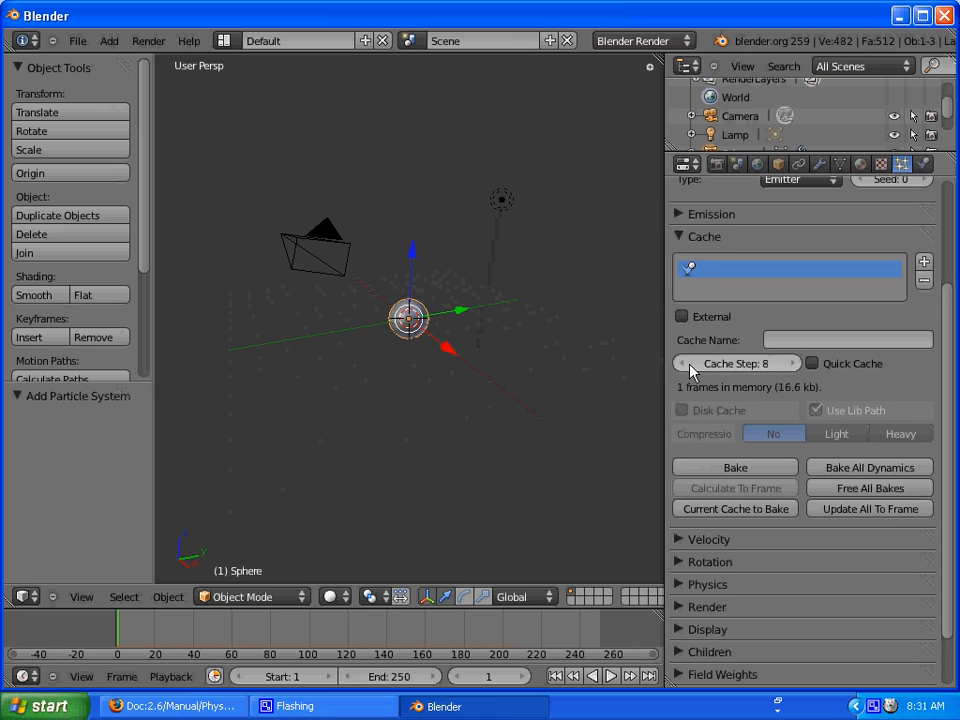
click(689, 366)
click(689, 366)
click(689, 366)
click(689, 366)
click(689, 366)
click(689, 366)
click(689, 366)
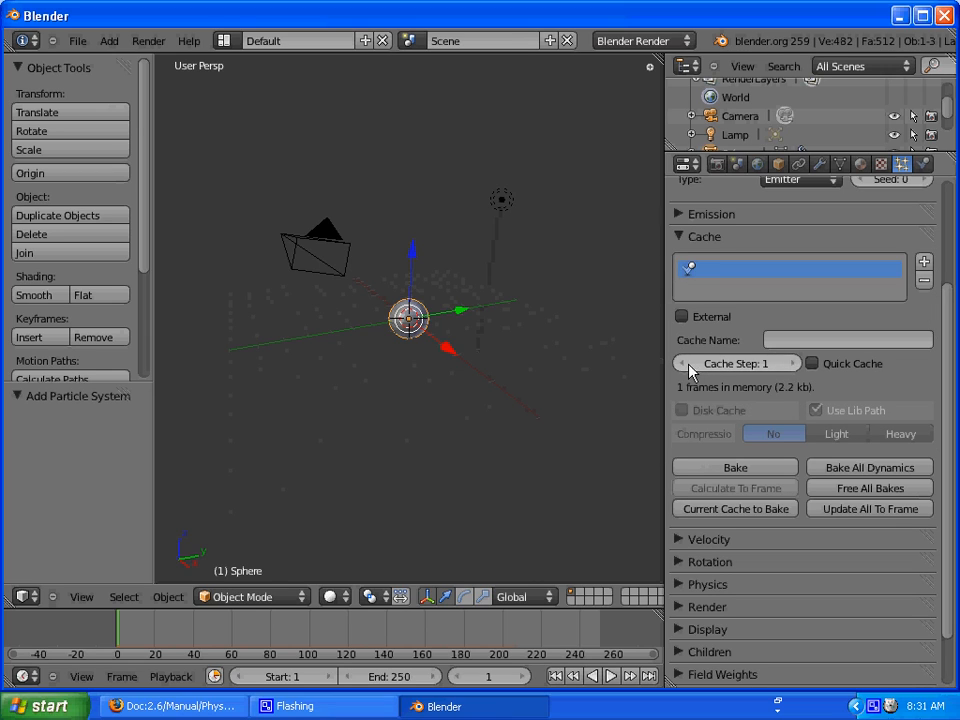
click(735, 467)
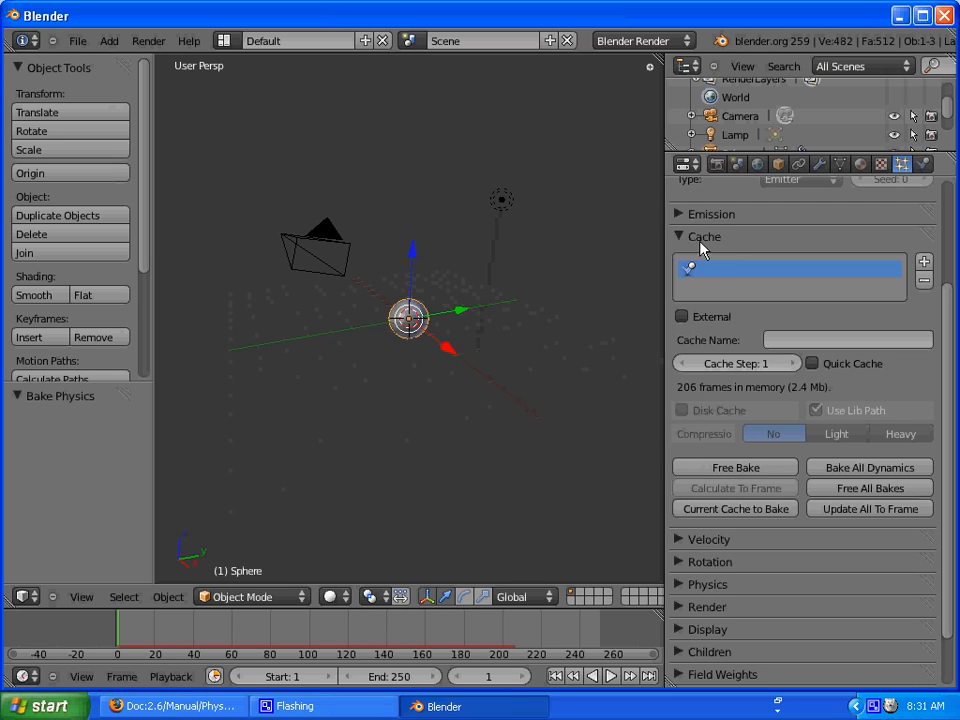
click(683, 236)
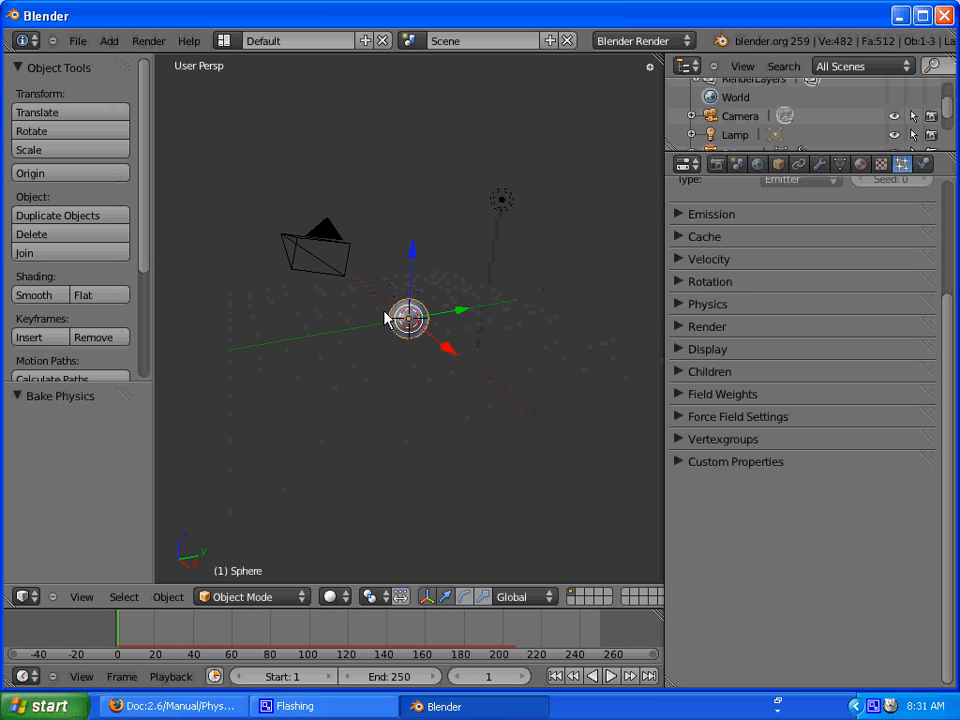
Step: Add a cube mesh at the scene origin and scale it by 3 so it encloses the sphere
click(114, 41)
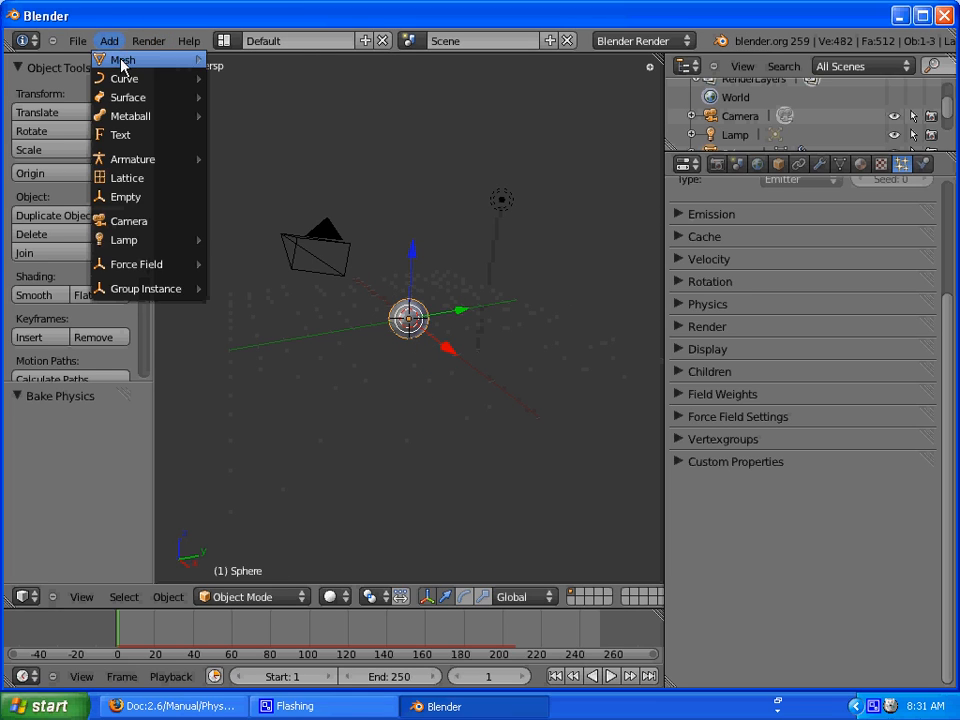
mouse_move(122, 63)
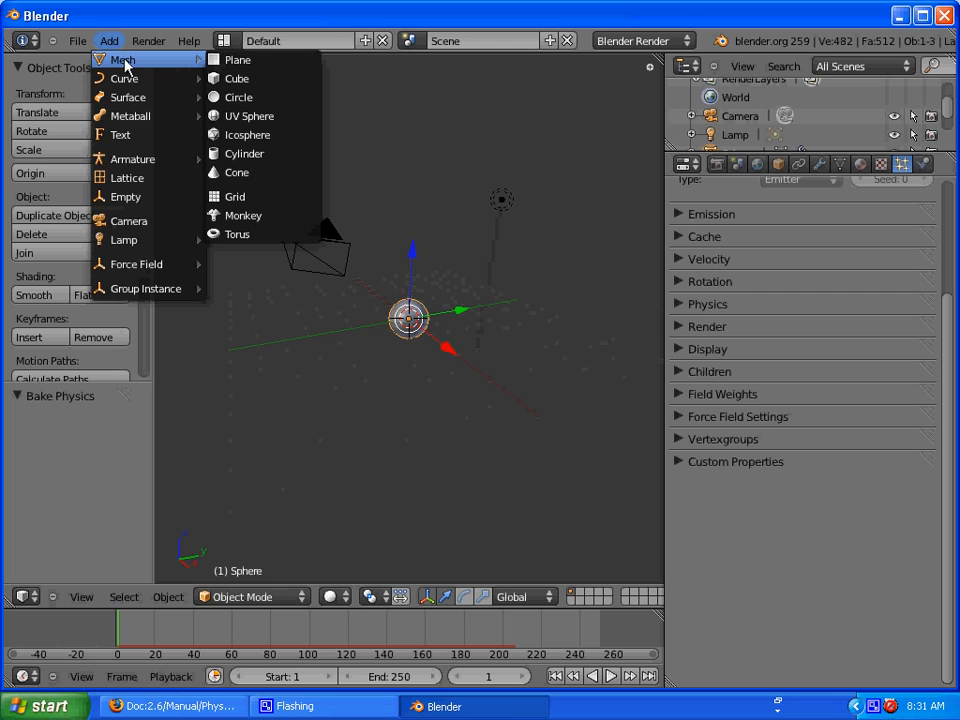
click(233, 82)
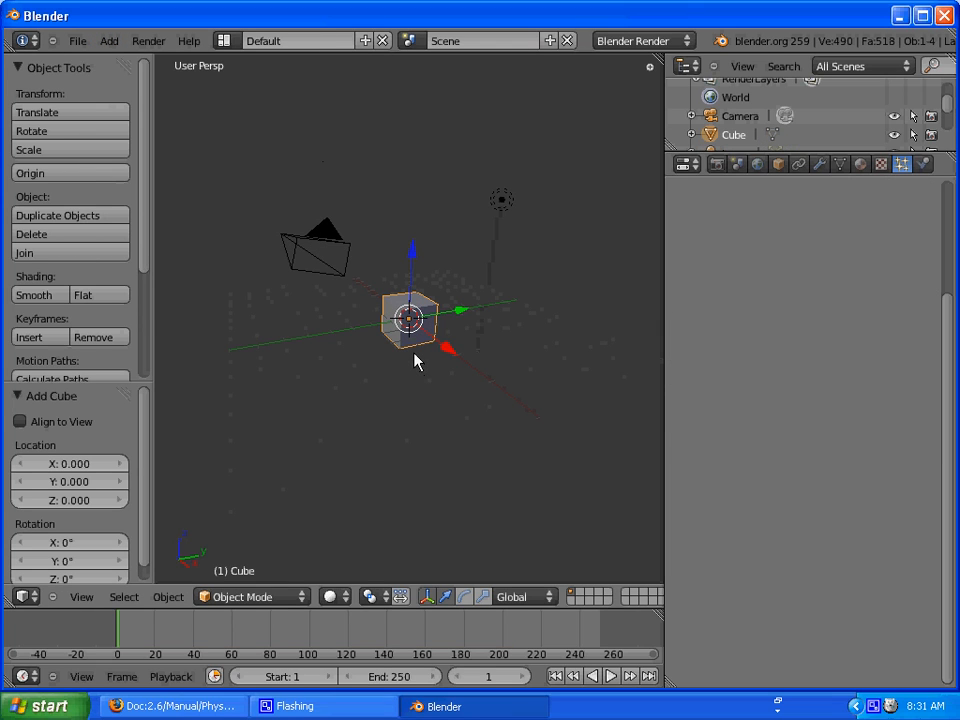
key(s)
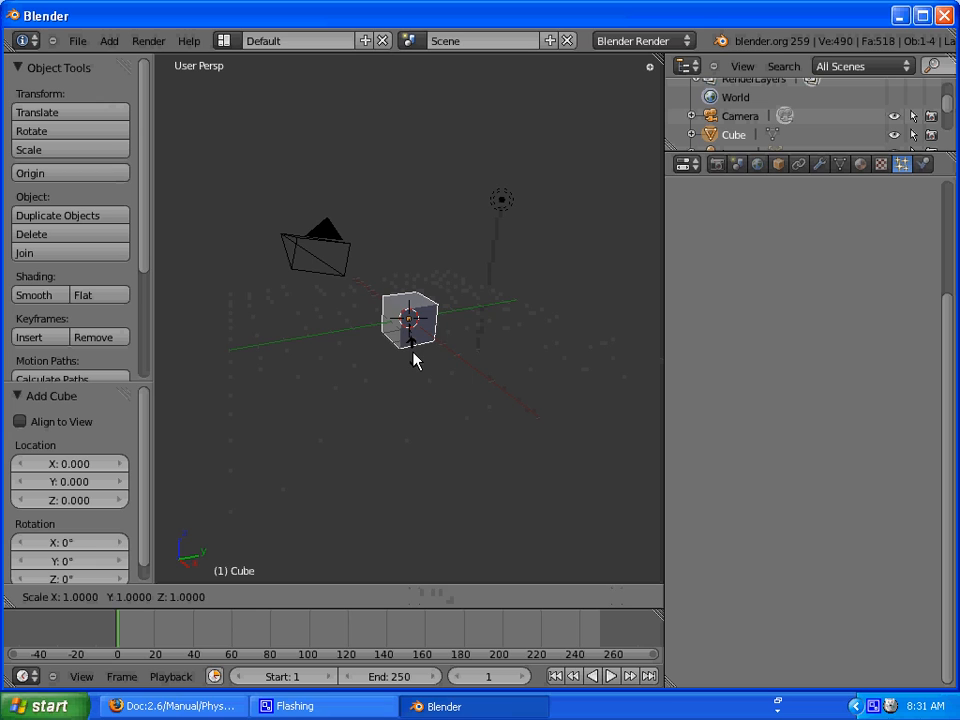
key(3)
key(Return)
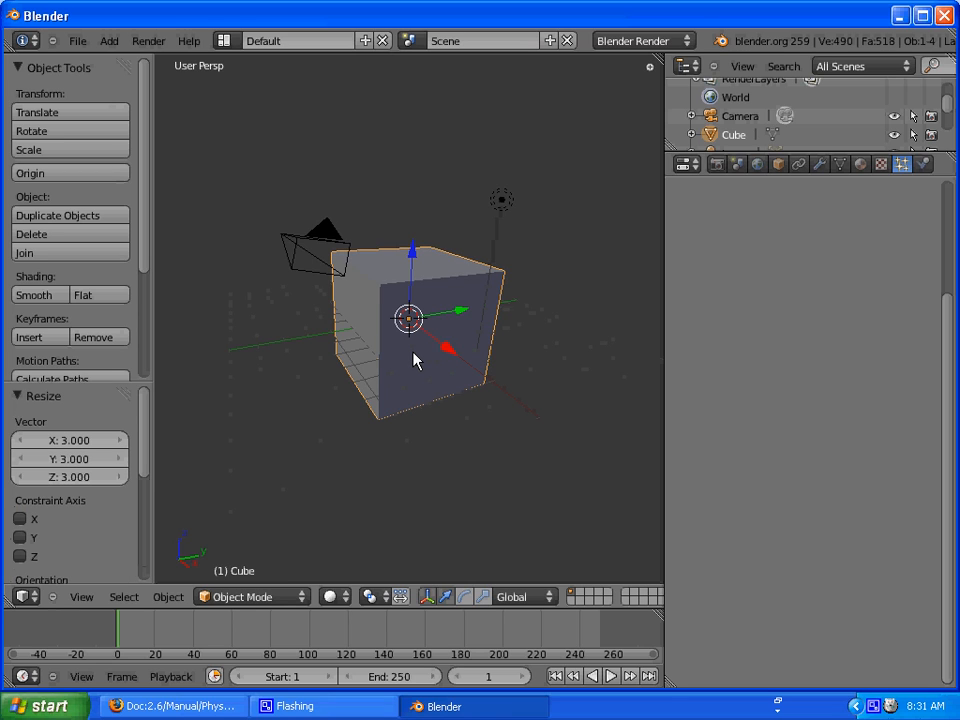
Step: Show the viewport in wireframe and enable smoke physics on the inner sphere as a Flow object using ParticleSystem
key(z)
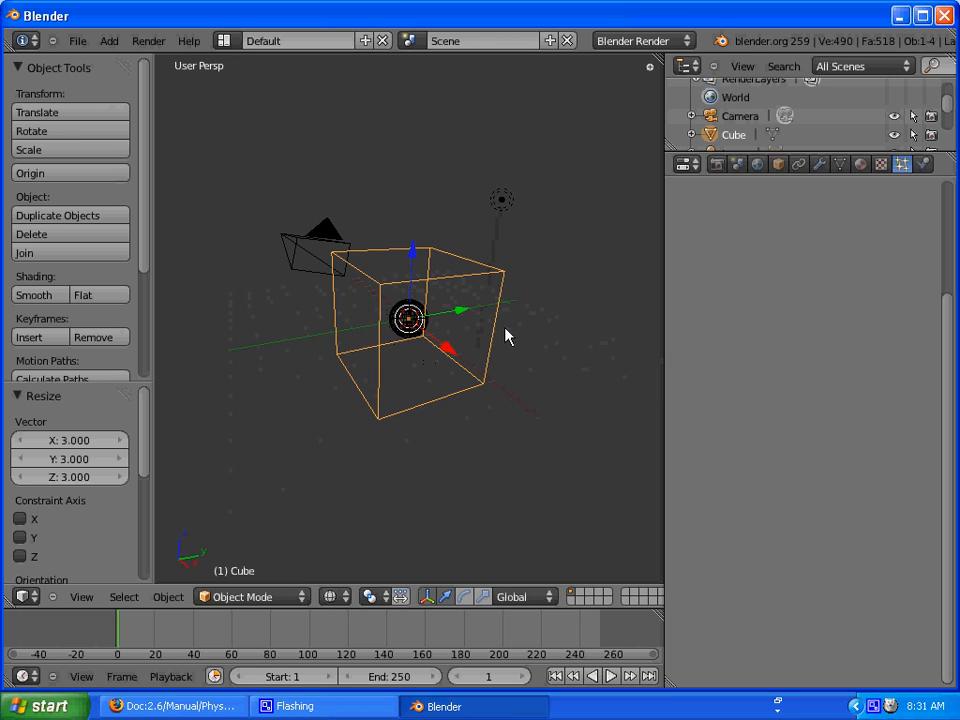
middle_drag(504, 315, 416, 305)
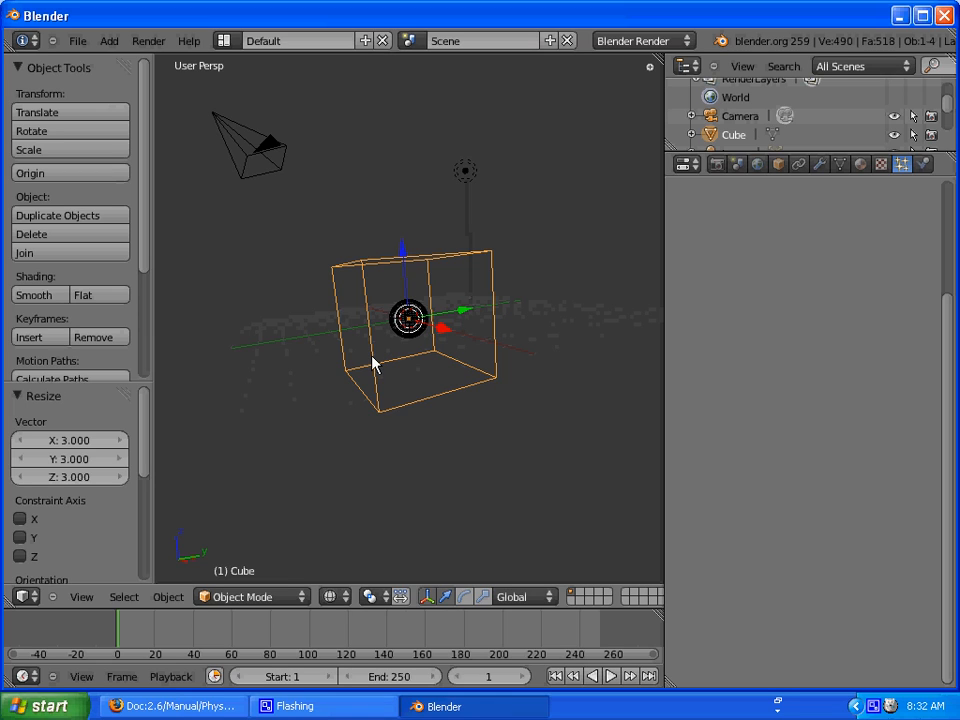
right_click(412, 325)
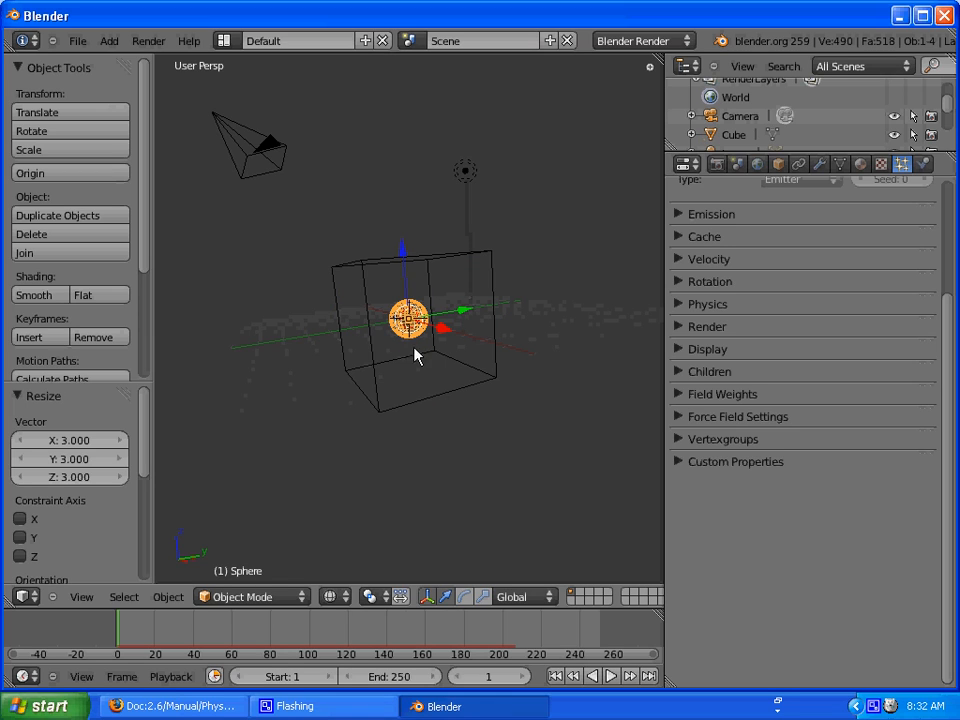
click(923, 166)
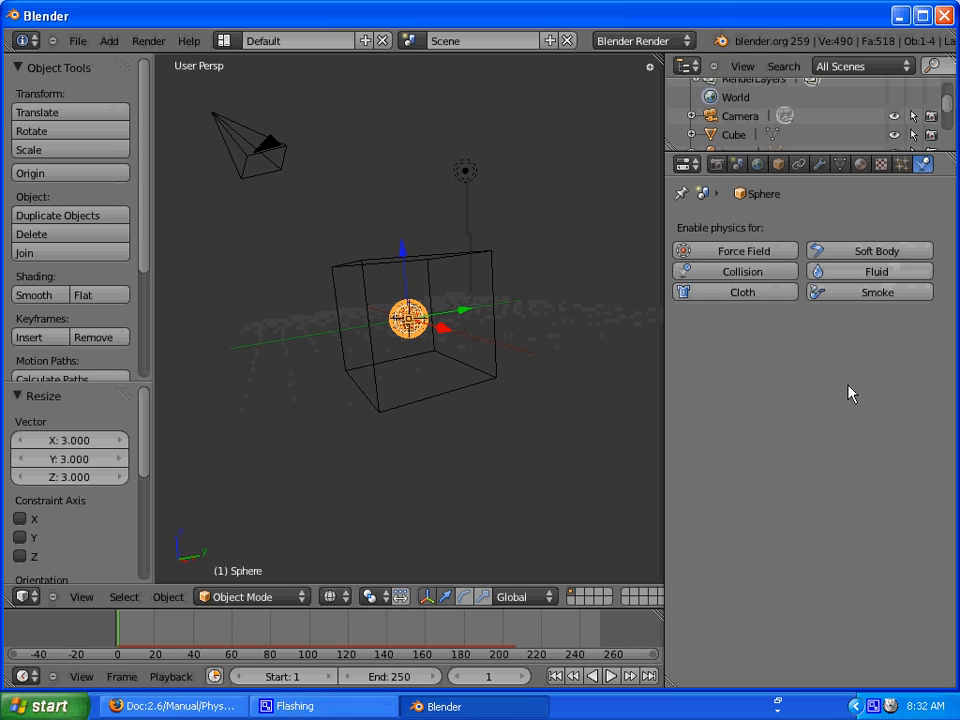
click(872, 296)
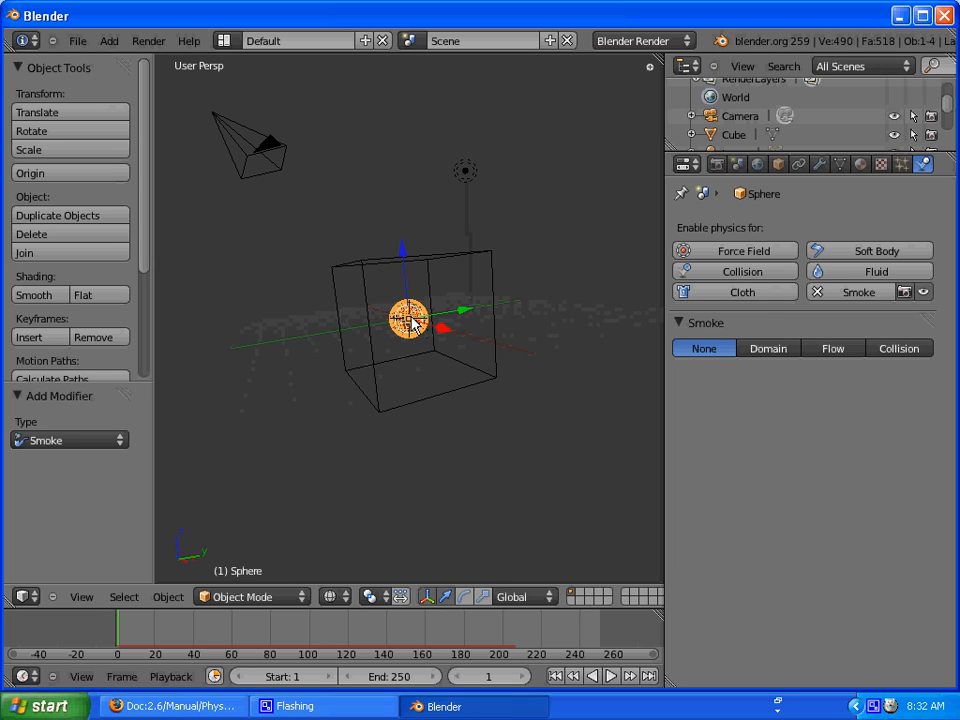
click(840, 351)
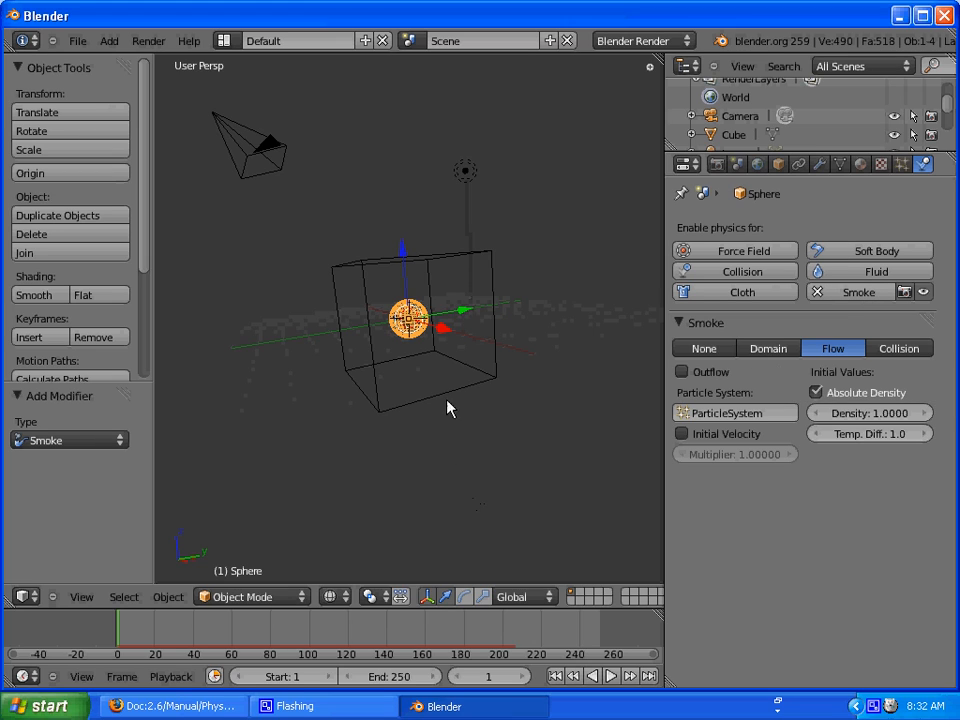
Step: Enable smoke physics on the cube and set its smoke type to Domain
right_click(370, 359)
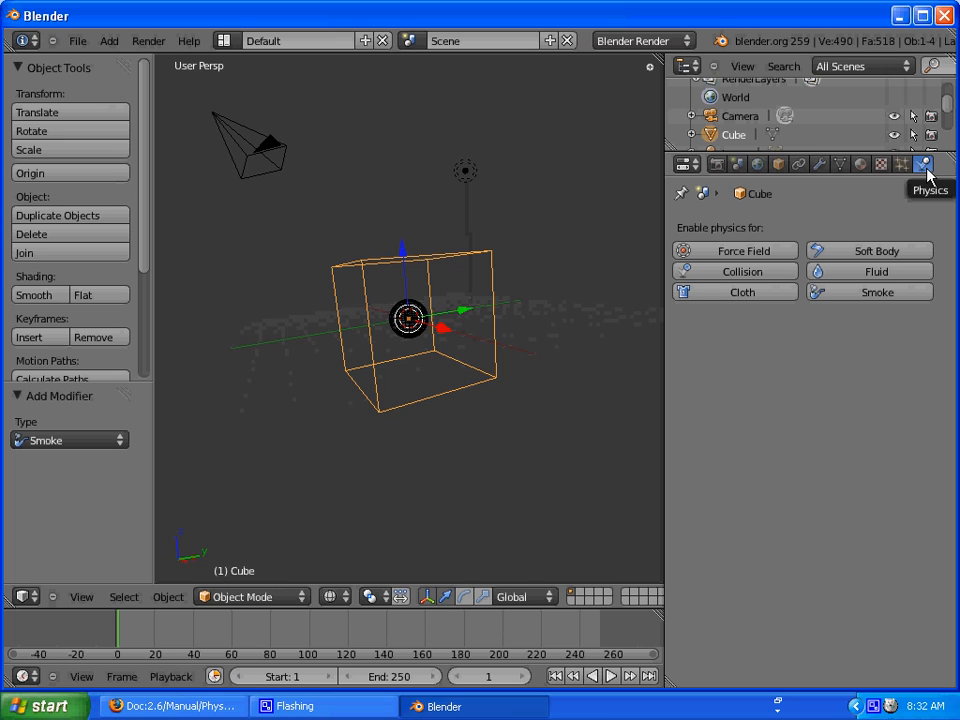
click(865, 295)
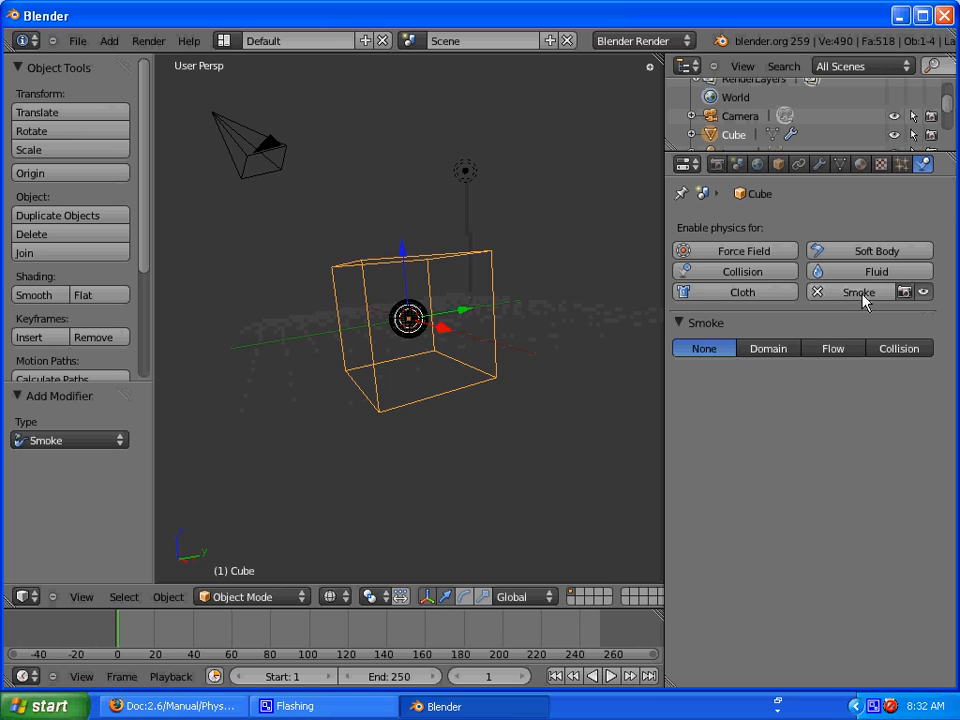
click(769, 350)
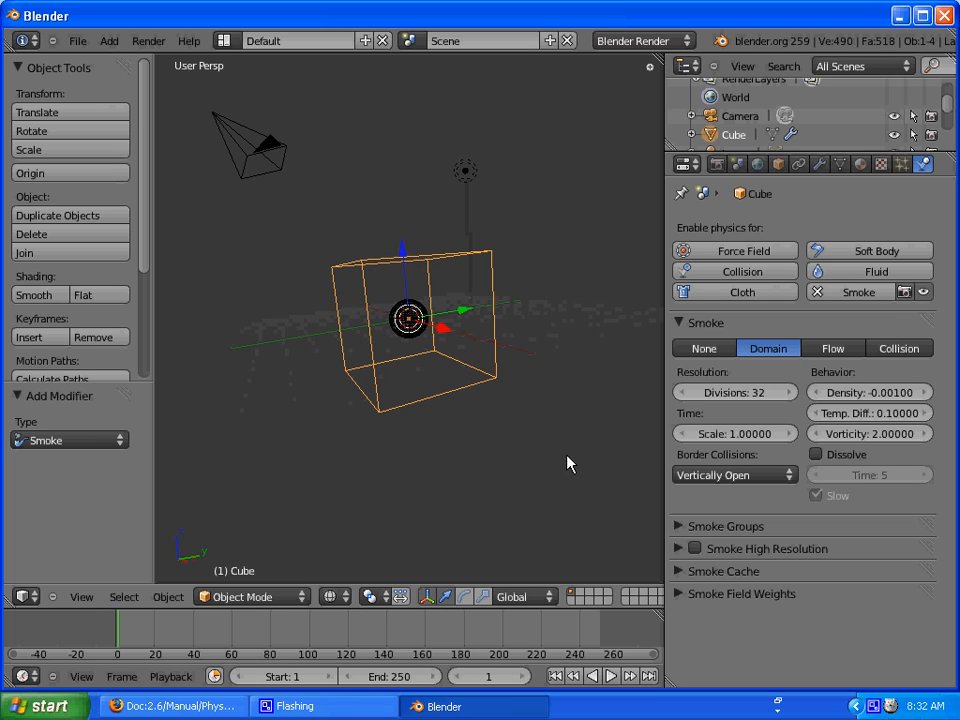
Step: Turn on Initial Velocity for the sphere's smoke flow and set its temperature difference to 2
right_click(412, 328)
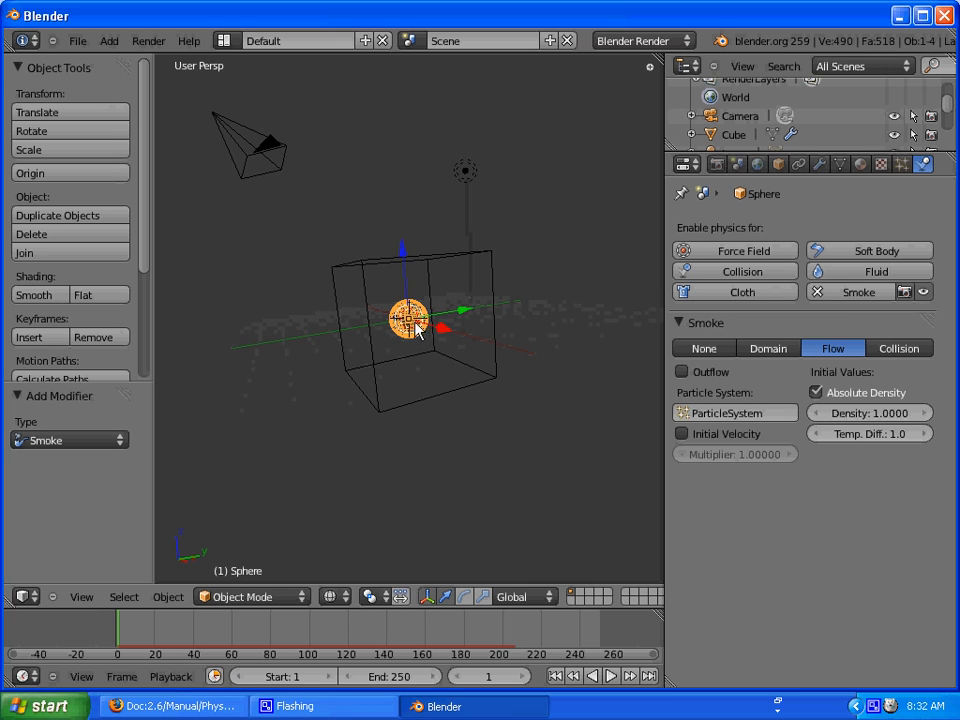
click(683, 436)
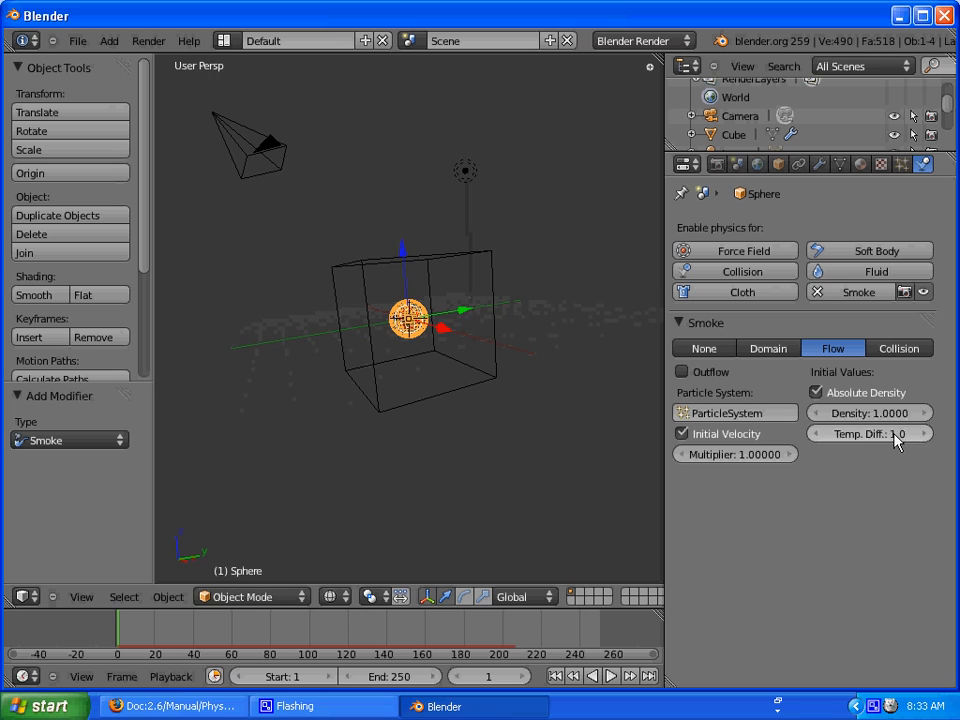
click(868, 434)
key(BackSpace)
text(2)
key(Return)
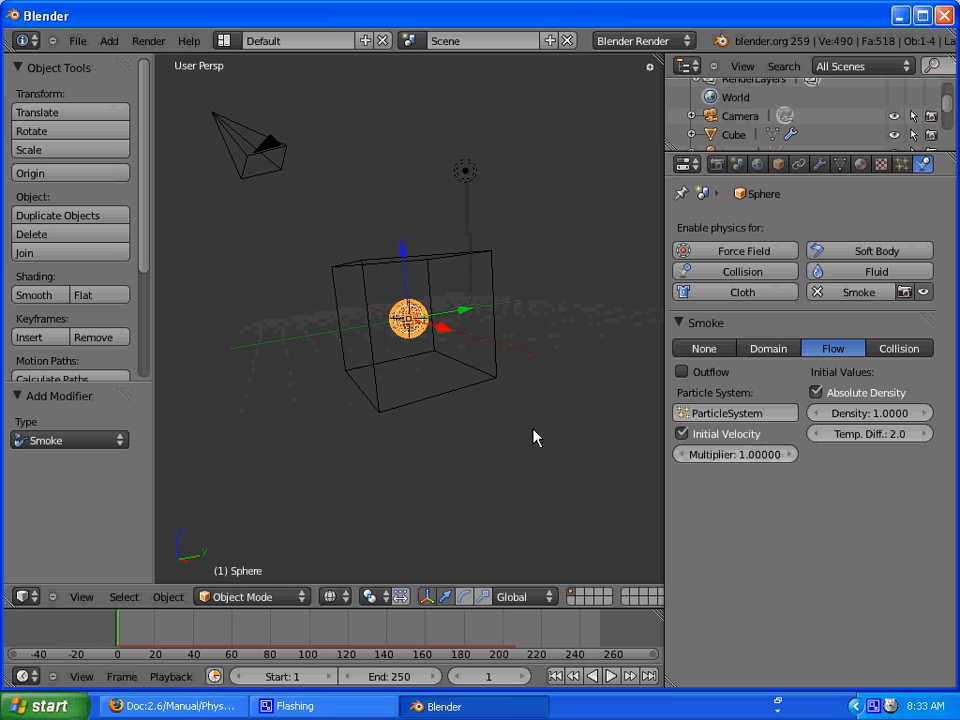
Step: Enable Dissolve on the cube's smoke domain with a time of 15, and preview the smoke by playing the animation
right_click(376, 403)
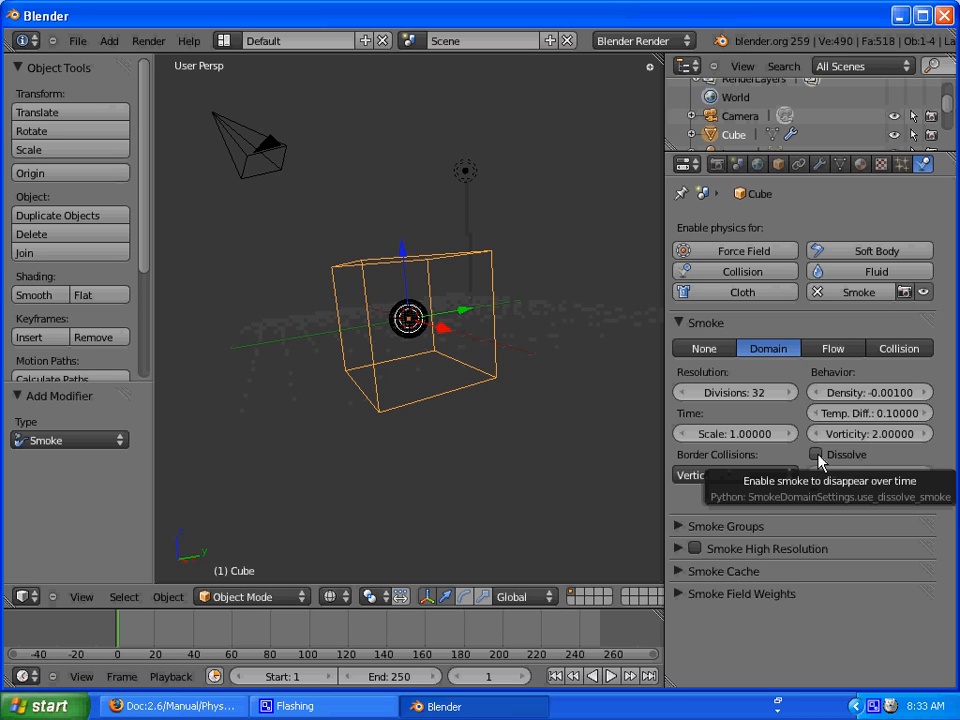
click(816, 455)
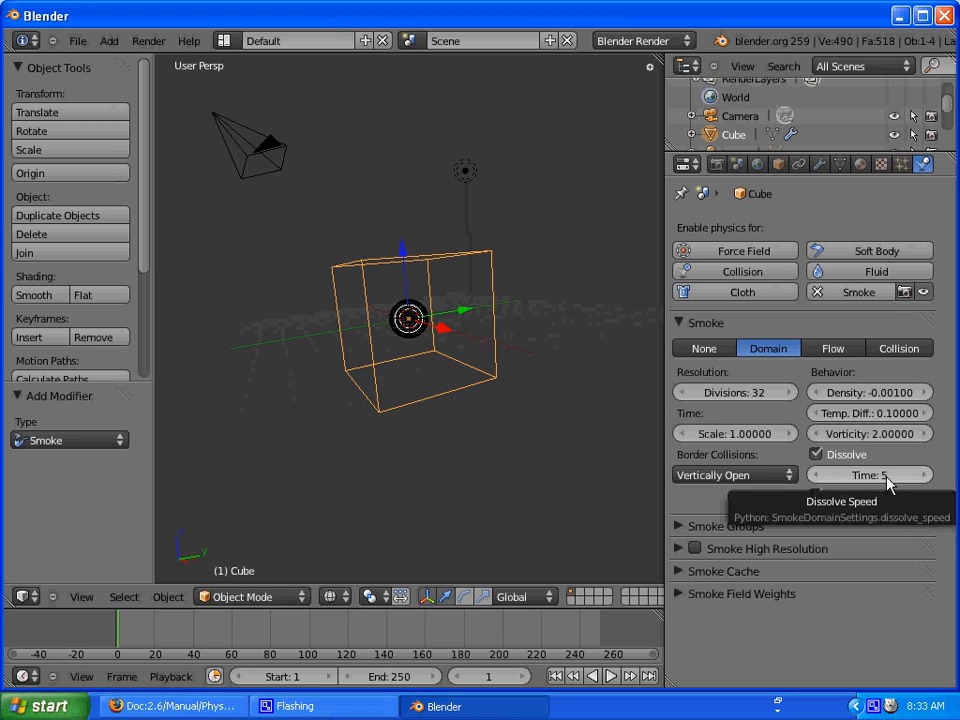
click(886, 480)
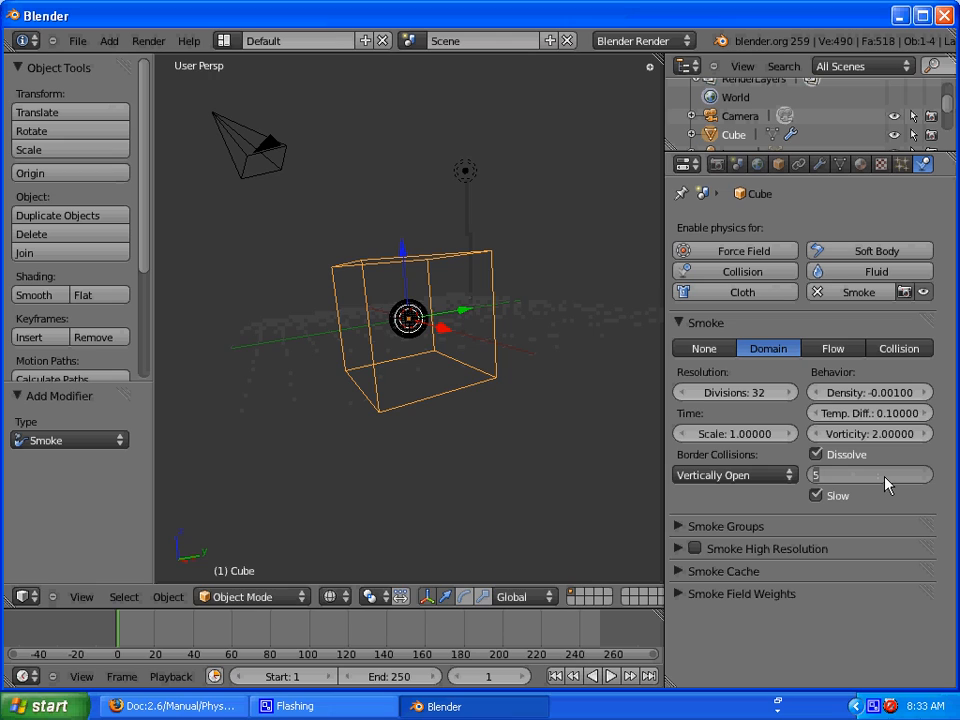
text(15)
key(Return)
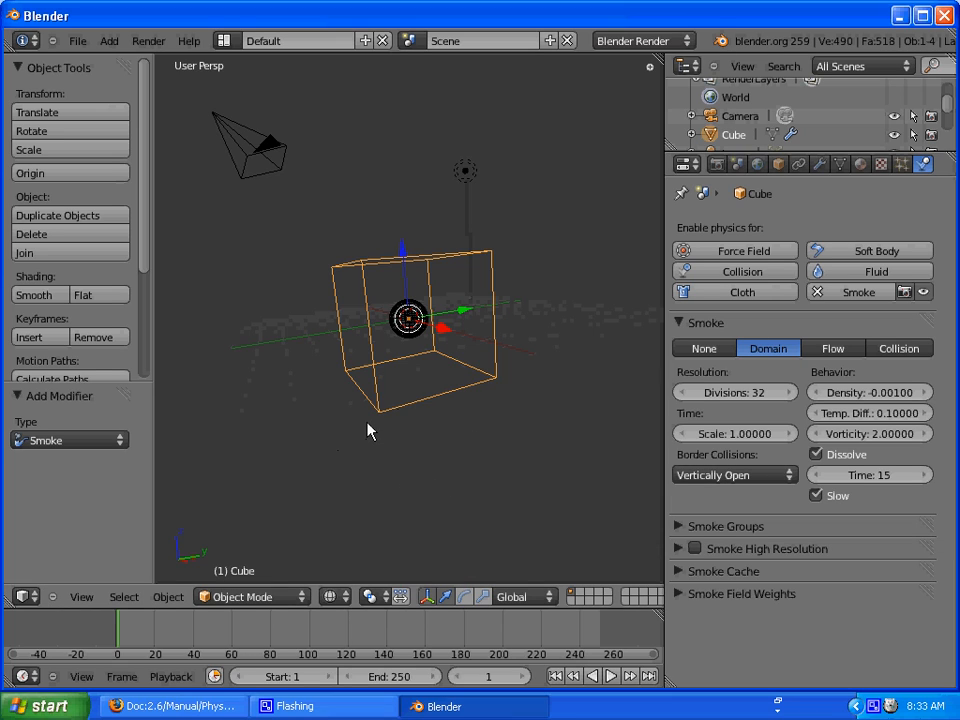
key(alt+a)
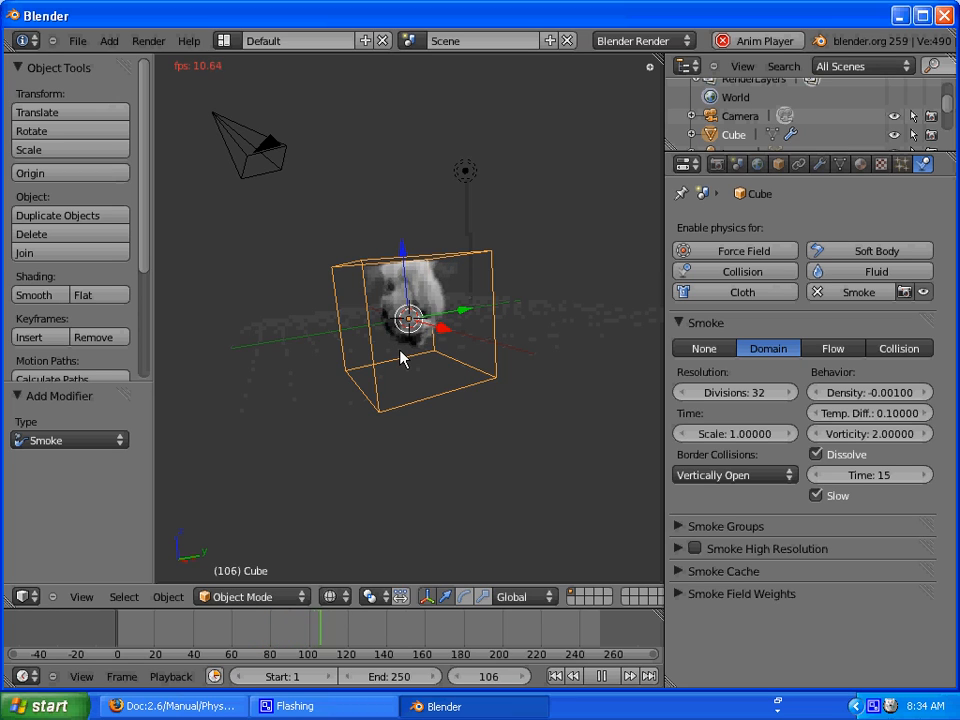
key(Escape)
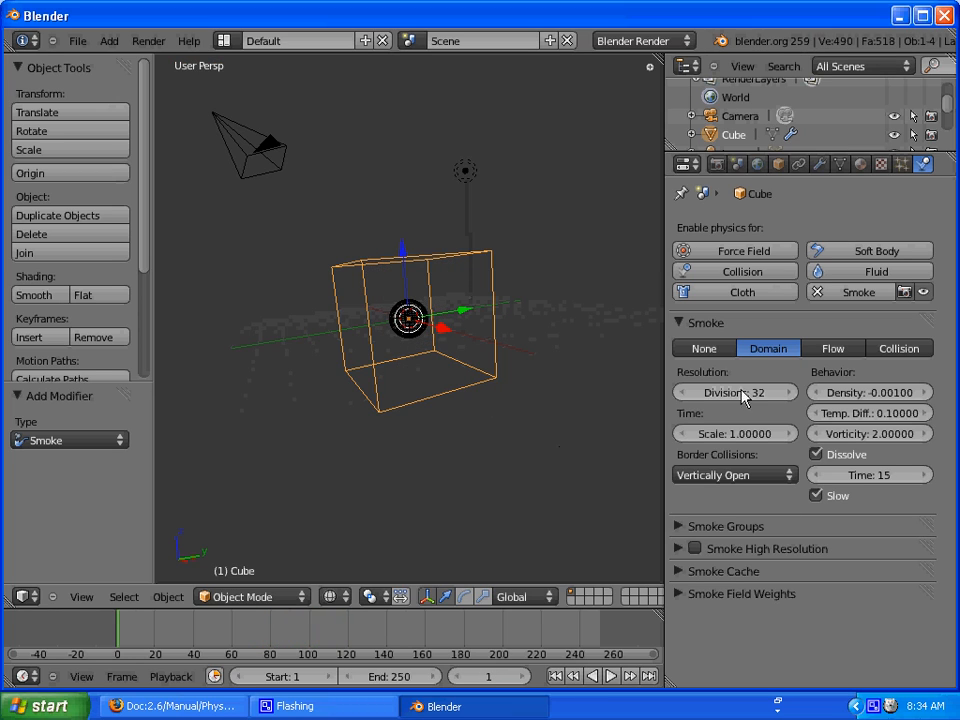
Step: Enable Smoke High Resolution on the domain with 2 divisions and the FFT noise method, and collapse the smoke settings
click(678, 549)
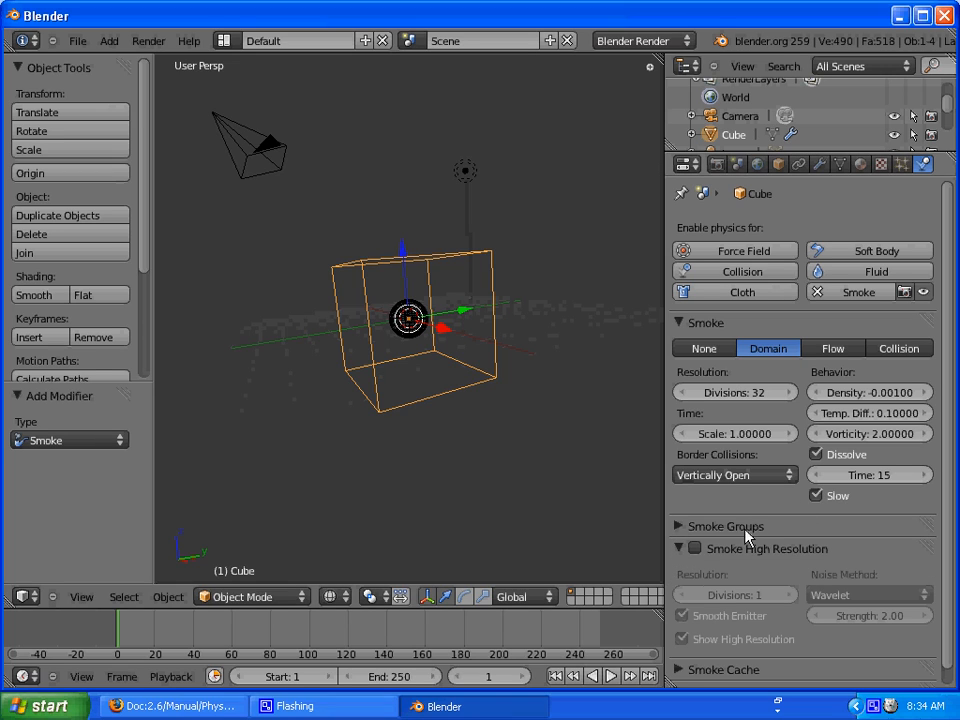
click(695, 549)
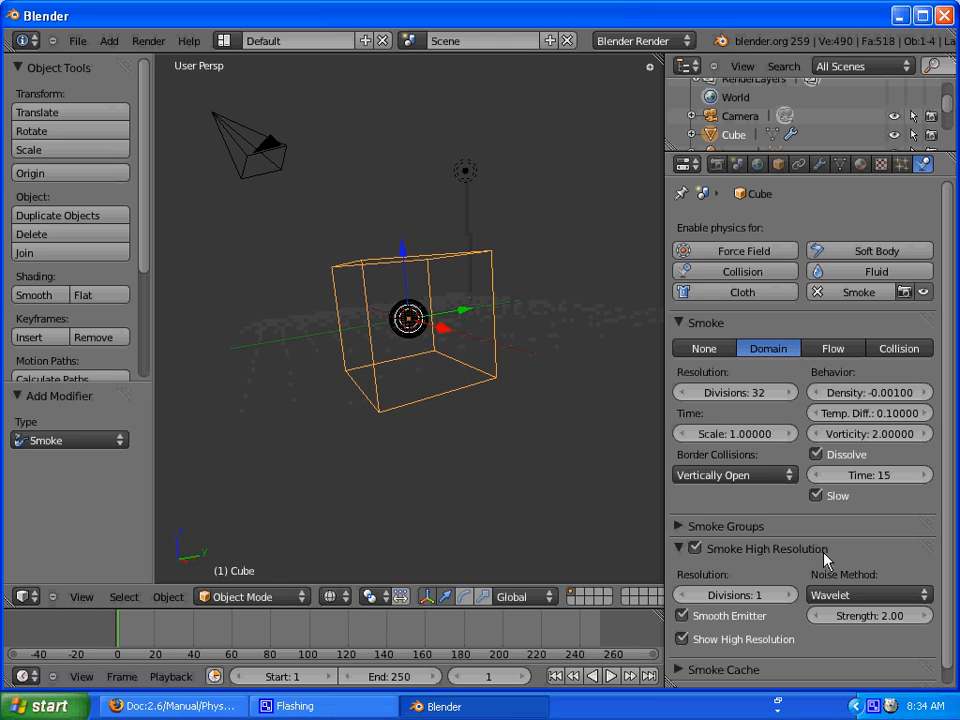
click(791, 595)
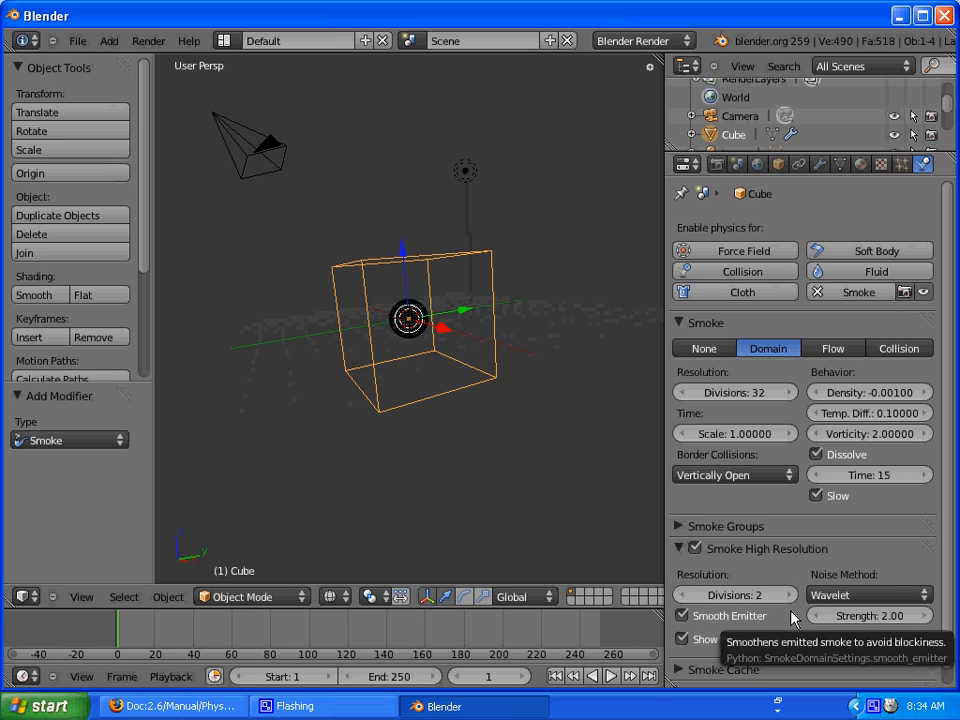
click(870, 595)
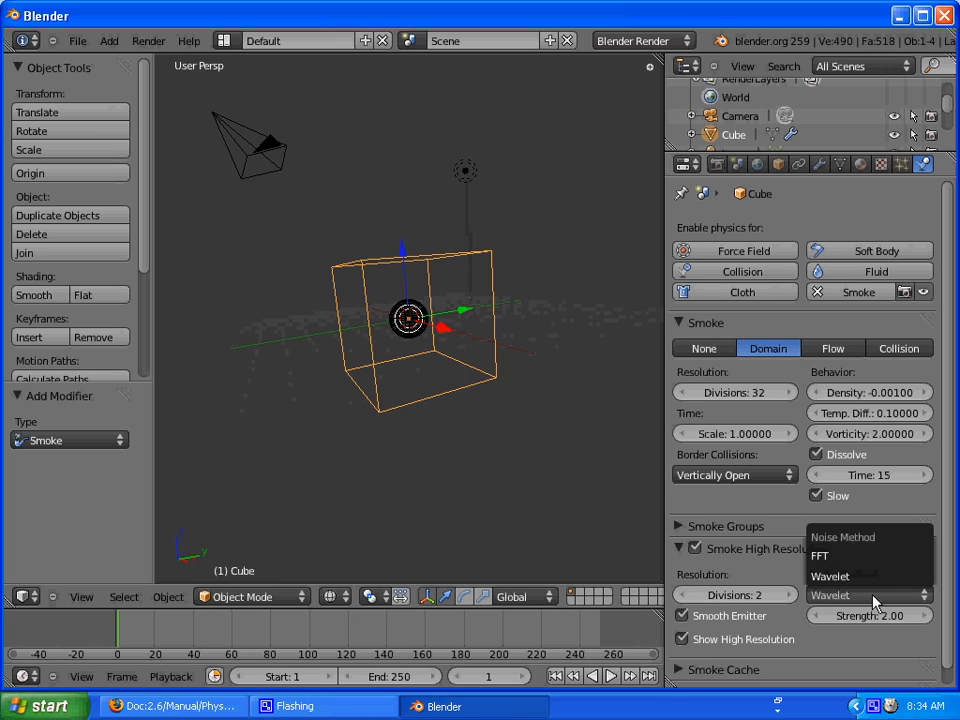
click(826, 560)
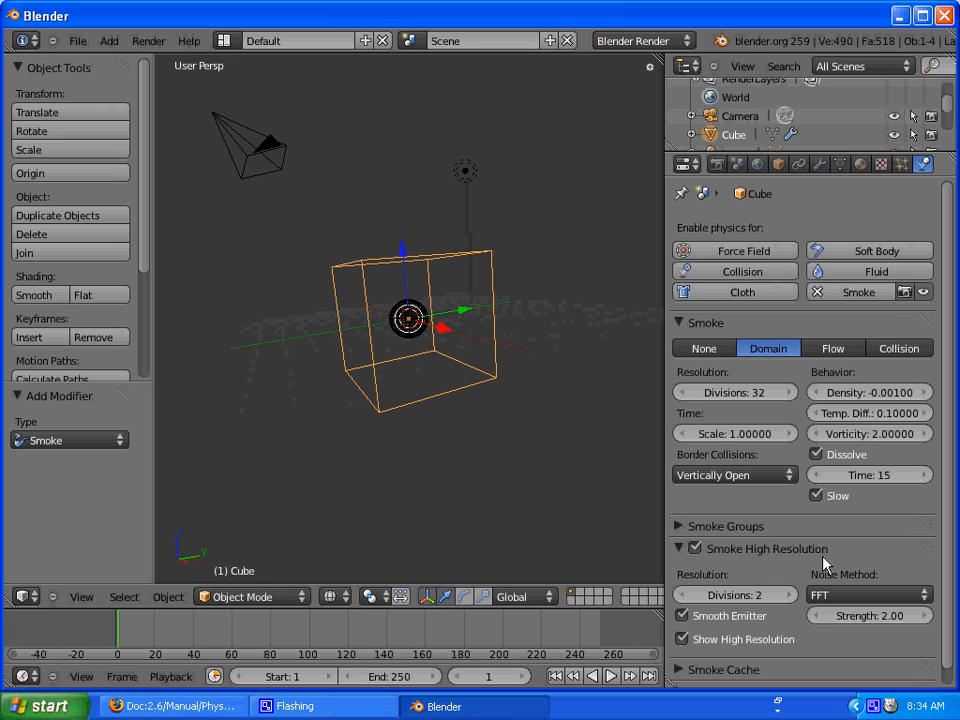
click(680, 324)
click(678, 367)
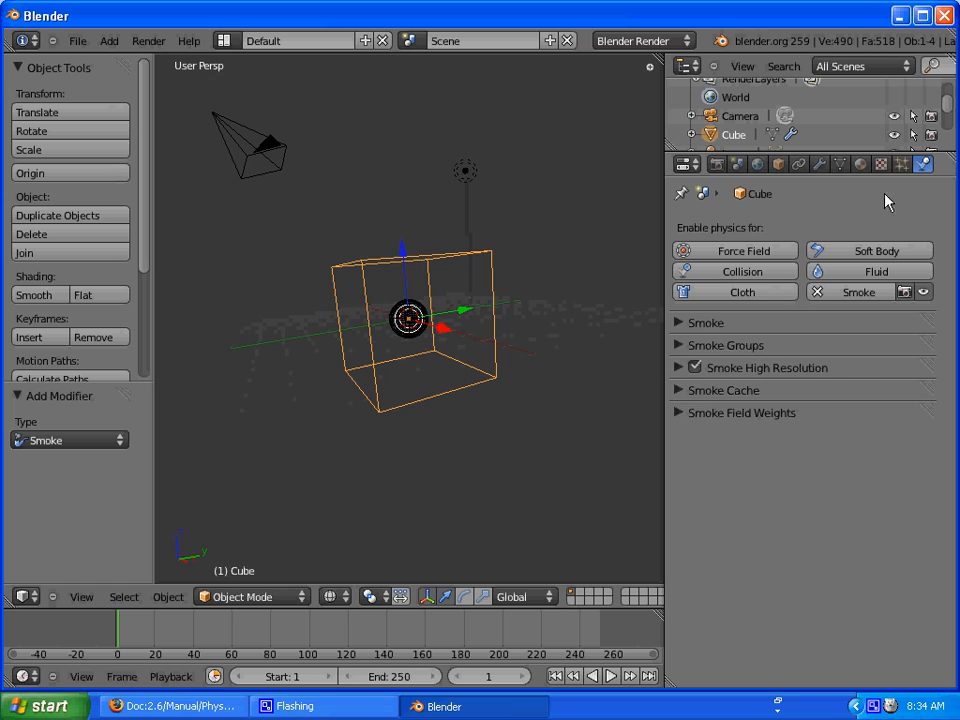
Step: Free the baked cache of the sphere's particle system
click(902, 164)
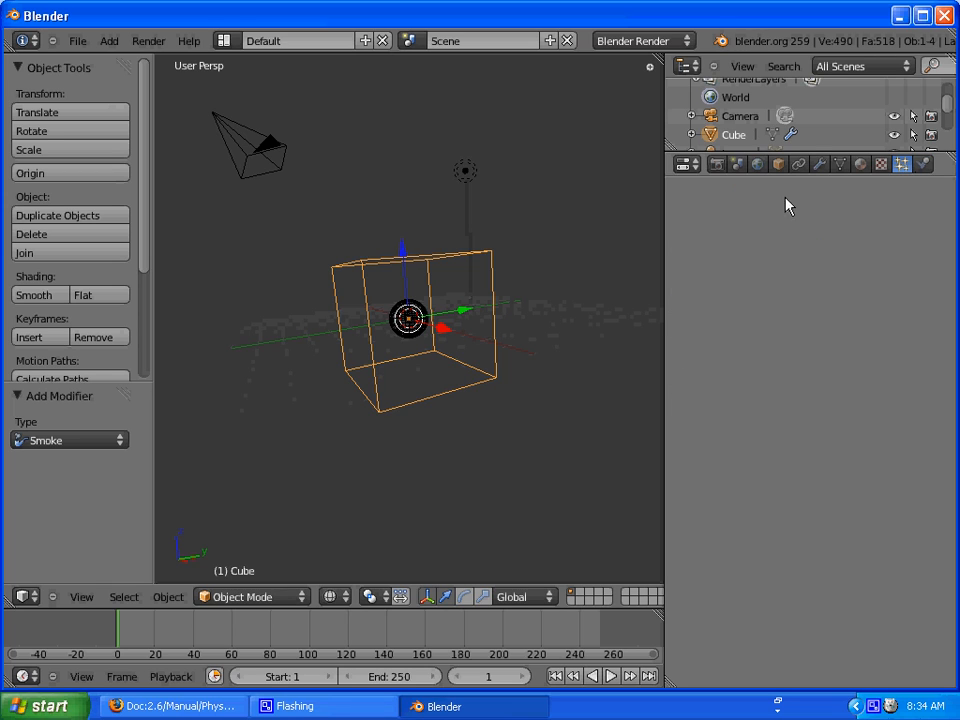
right_click(409, 317)
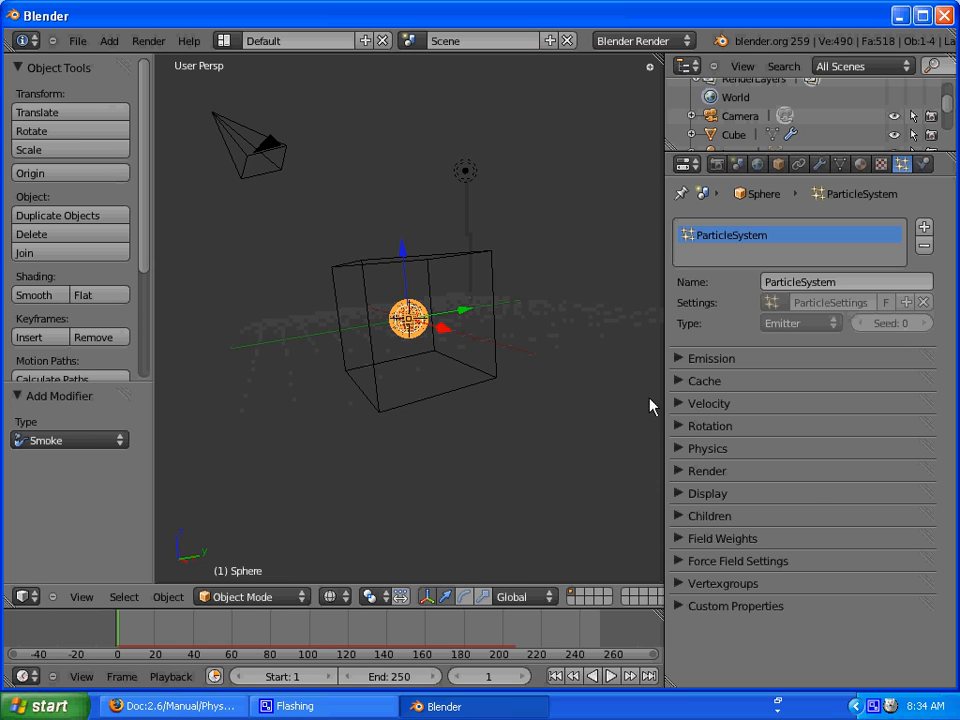
click(679, 382)
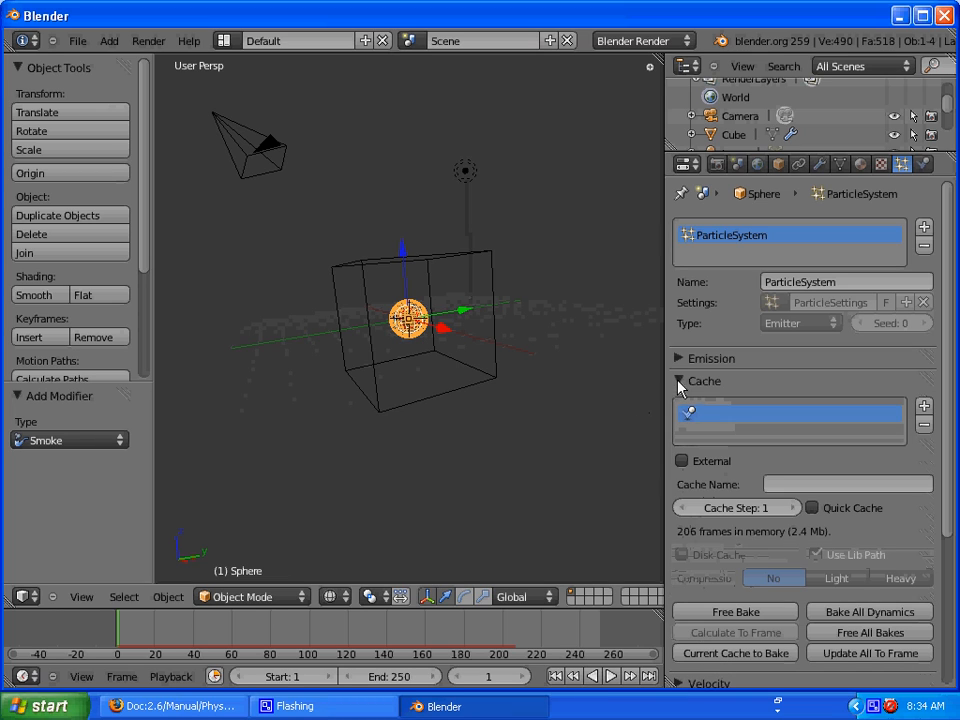
click(737, 613)
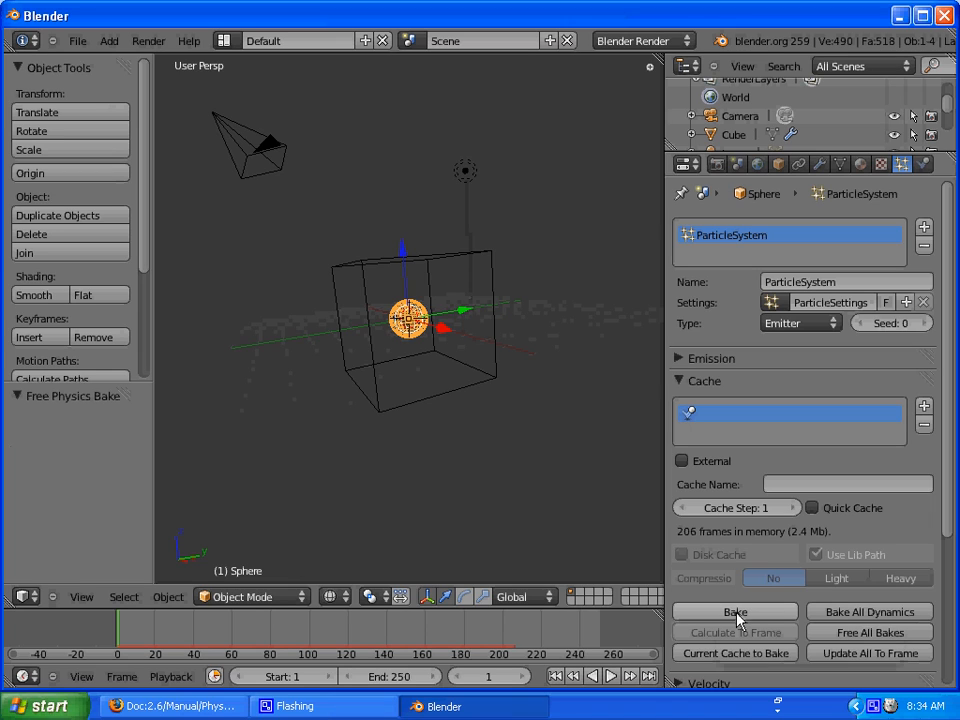